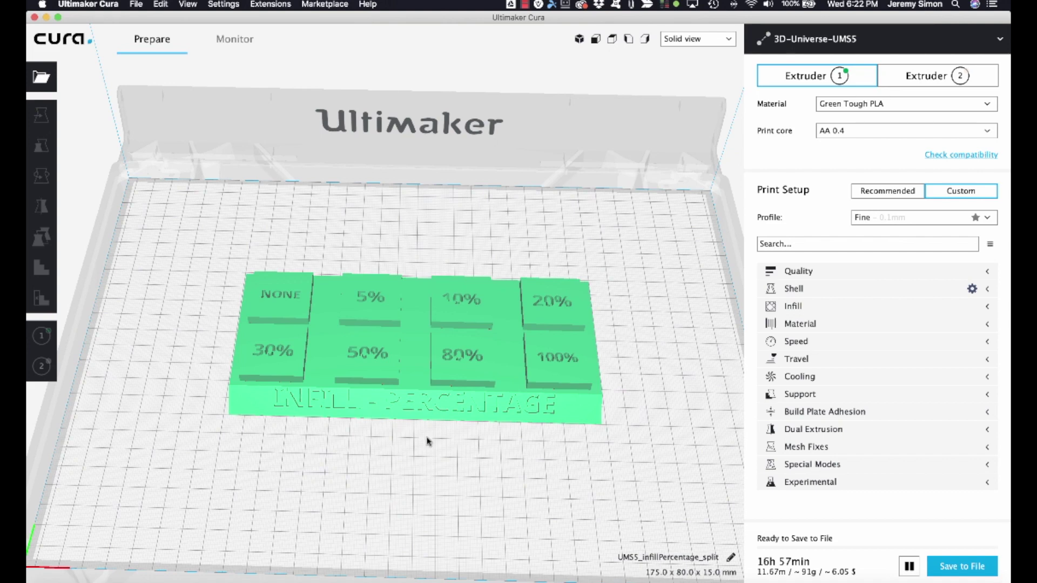
click(989, 271)
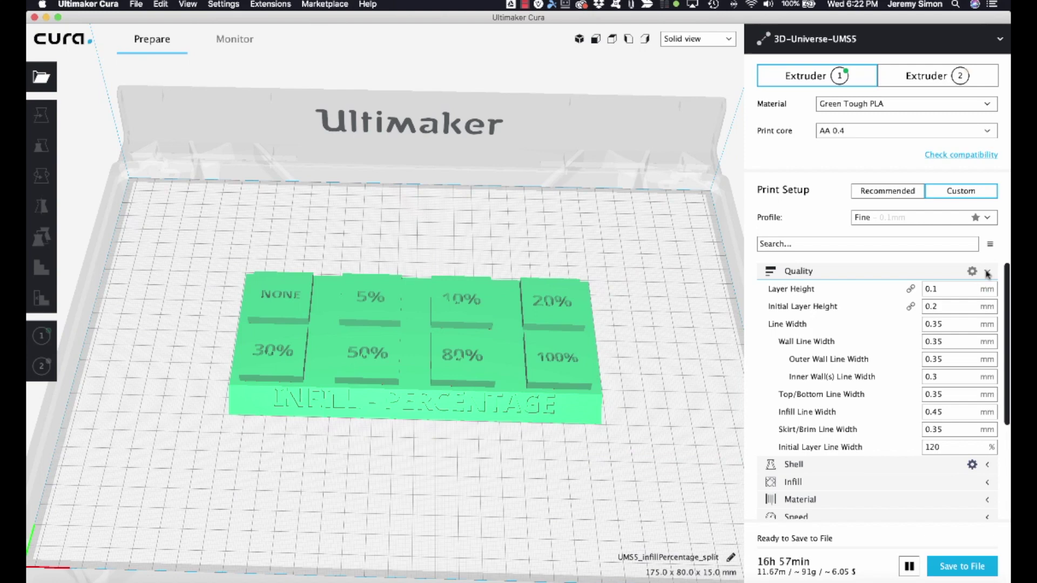
click(987, 272)
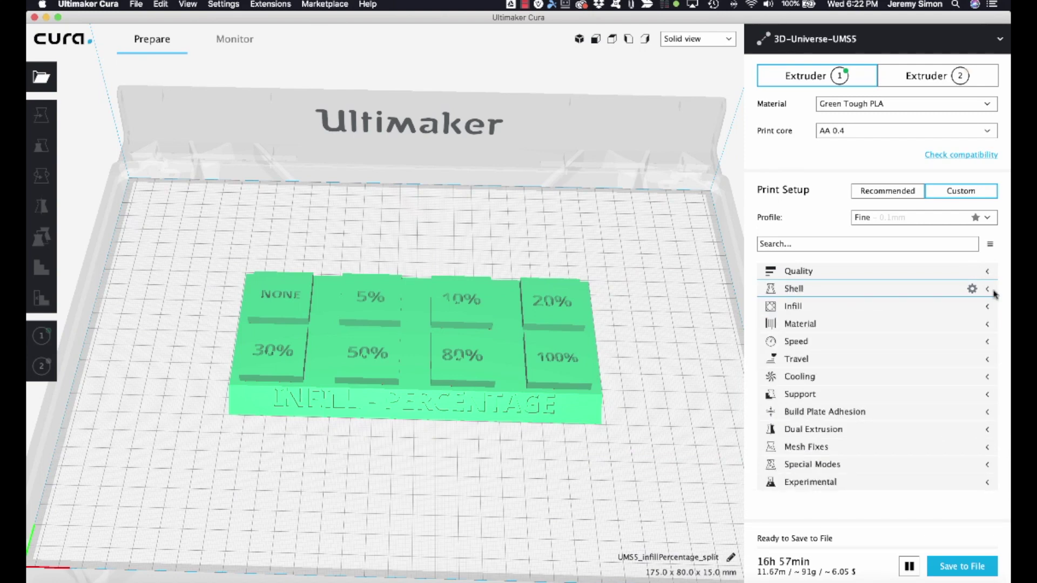
click(987, 307)
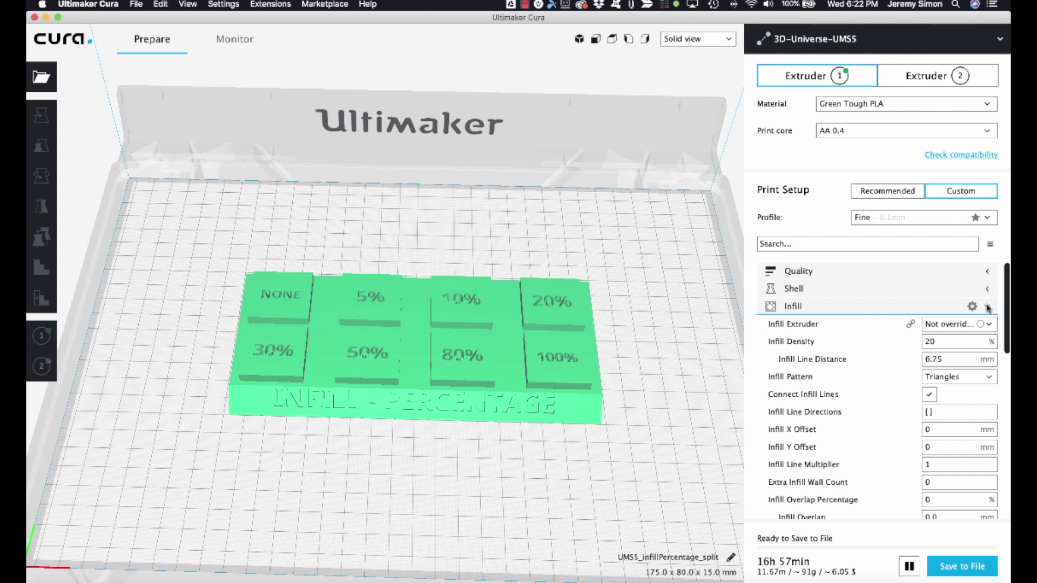
click(987, 307)
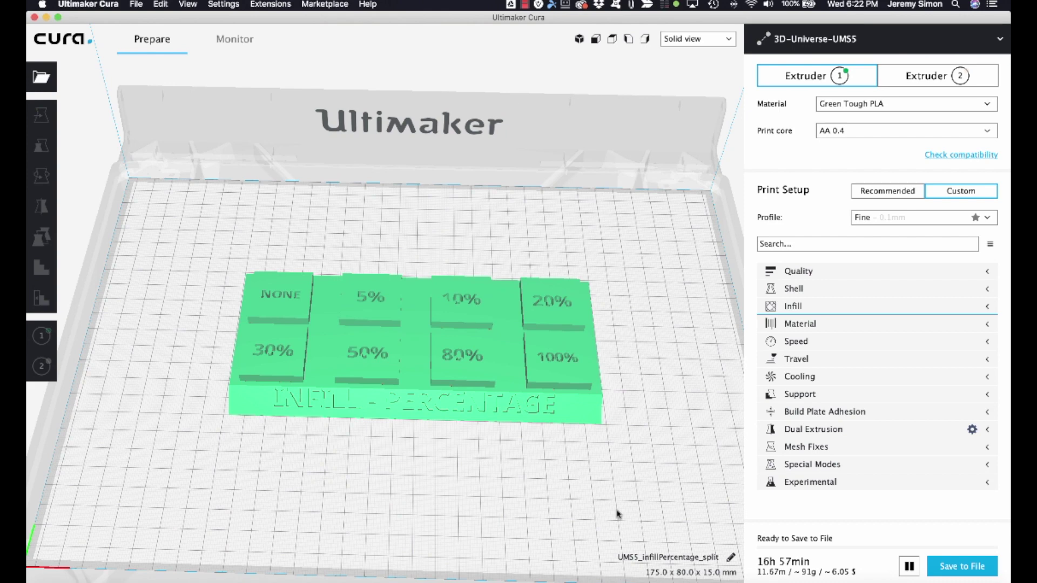
Switch to Layer view and lower the layer slider to reveal the infill.
click(709, 44)
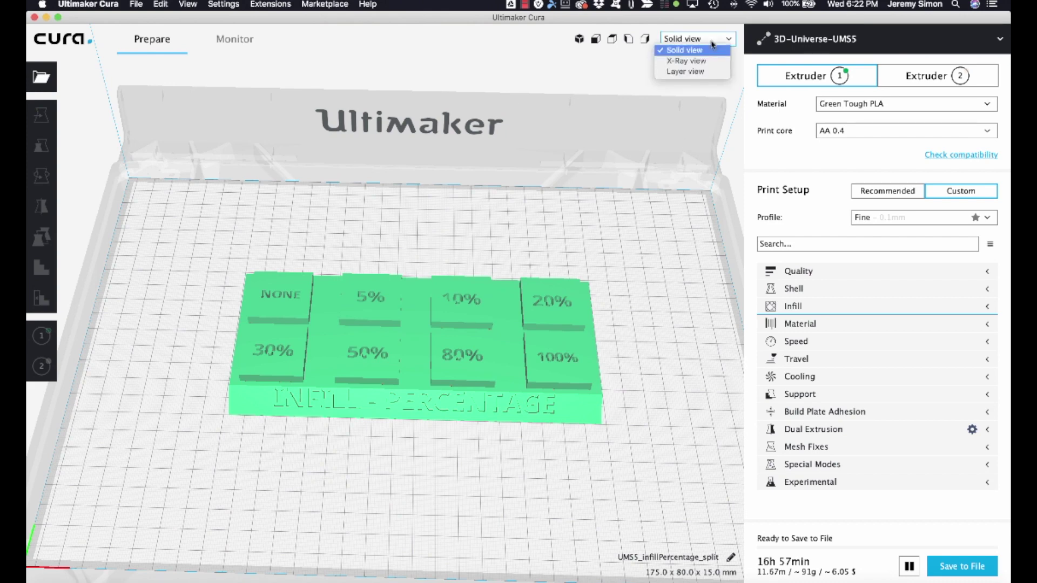
click(699, 75)
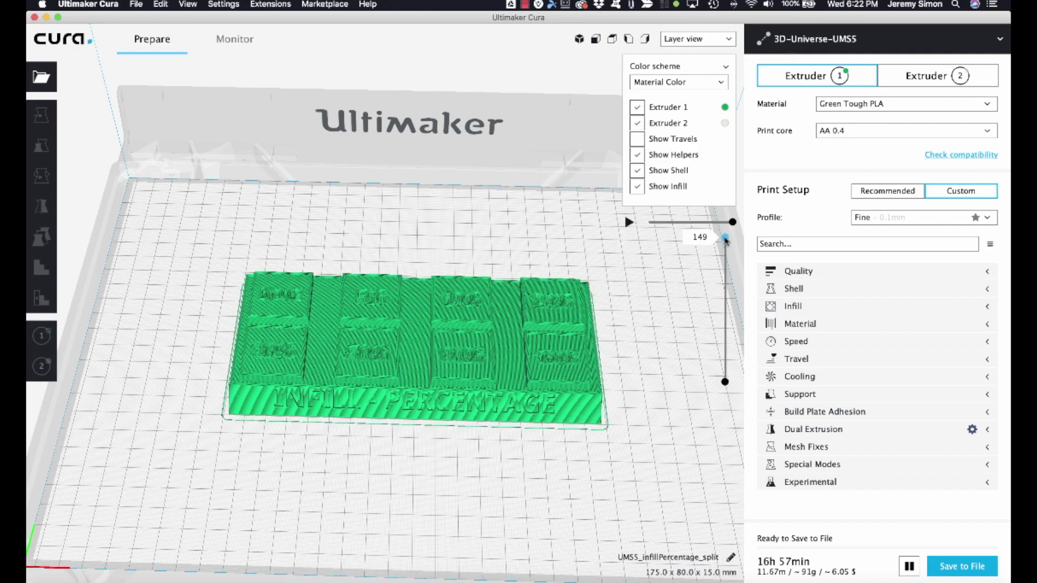
mouse_move(726, 240)
mouse_down()
mouse_move(725, 341)
mouse_move(718, 234)
mouse_up()
Return to Solid view, select the infill test model and open its Per Model Settings.
click(687, 42)
click(685, 50)
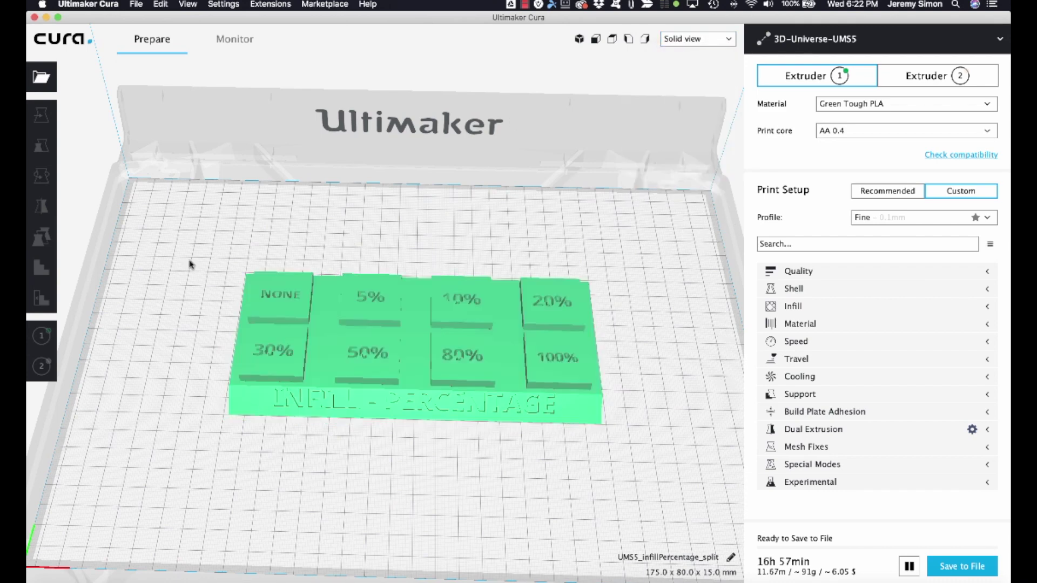
click(286, 304)
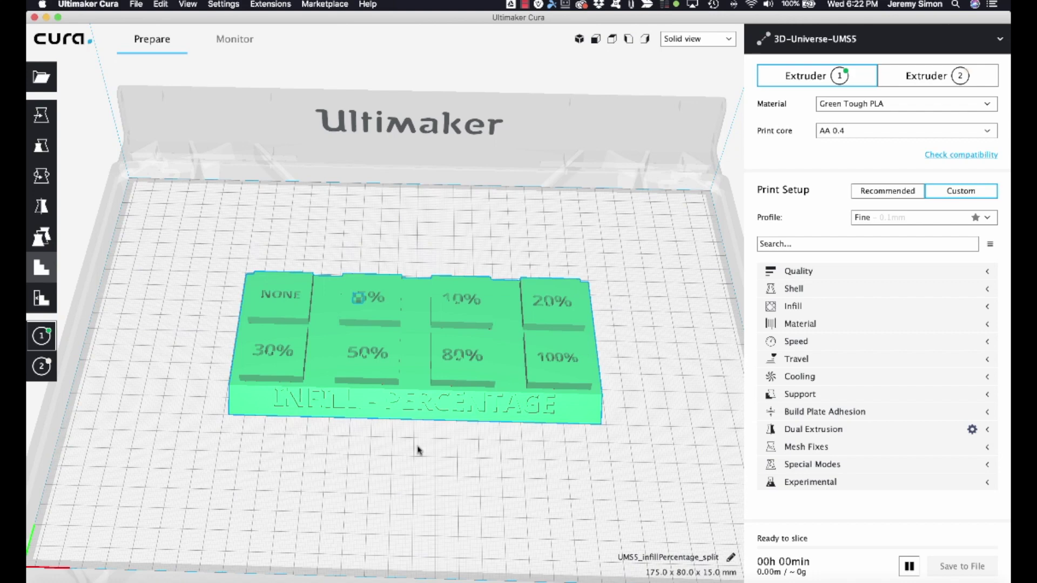
click(369, 492)
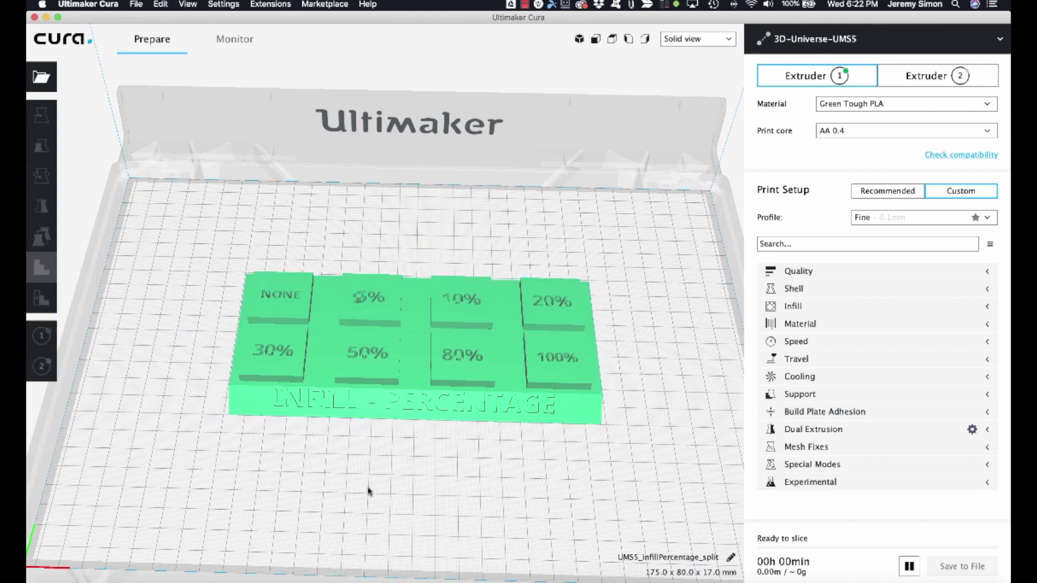
click(262, 345)
click(38, 237)
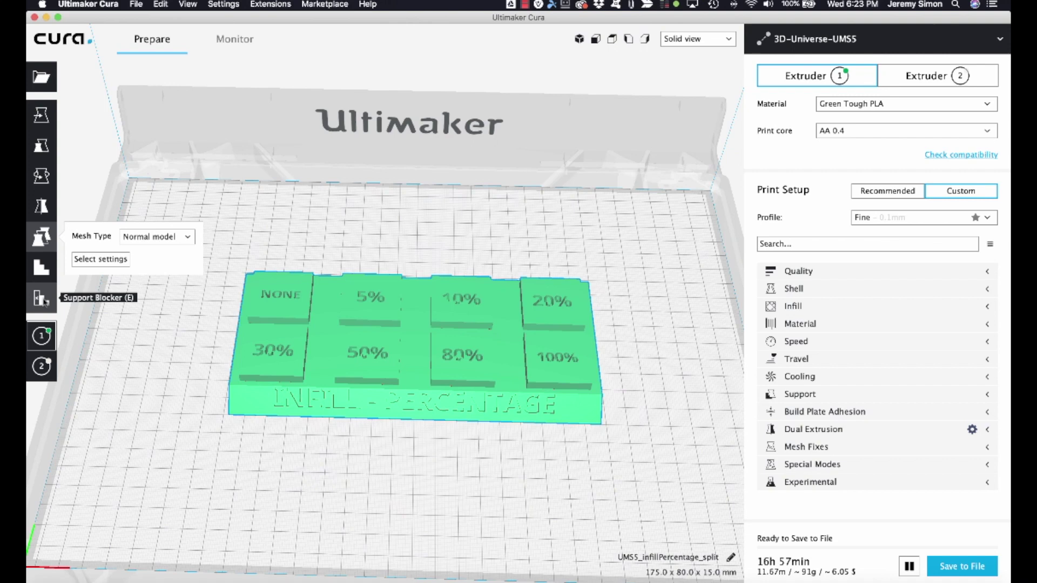
Place a support-blocker cube on the NONE tile and select it.
click(47, 303)
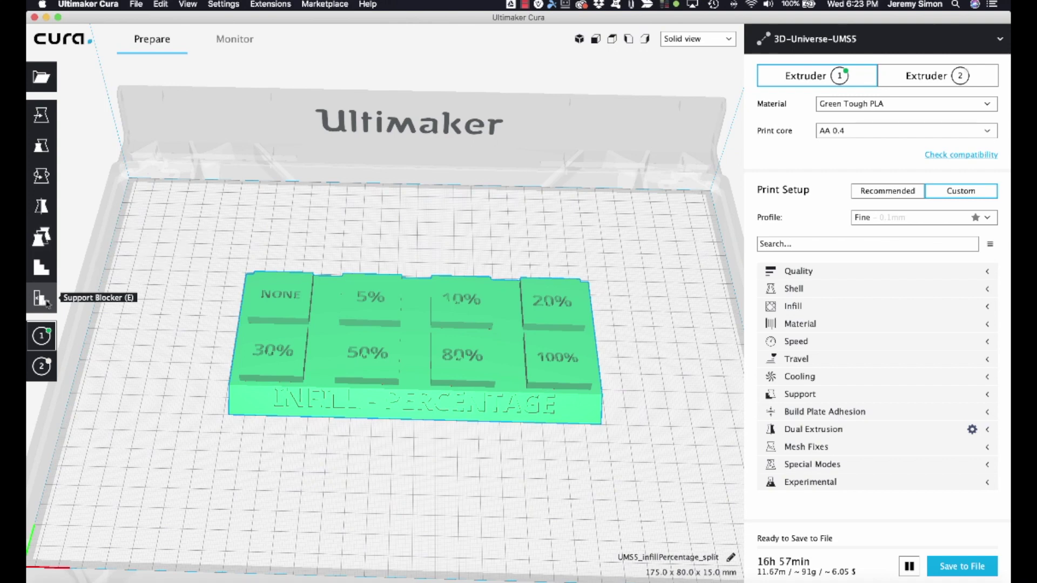
click(285, 310)
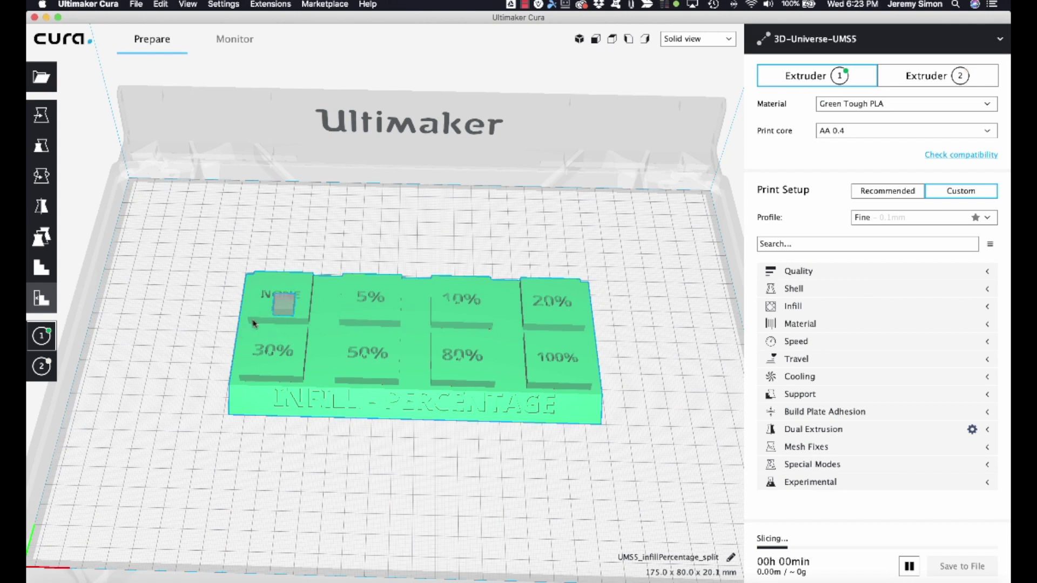
click(165, 331)
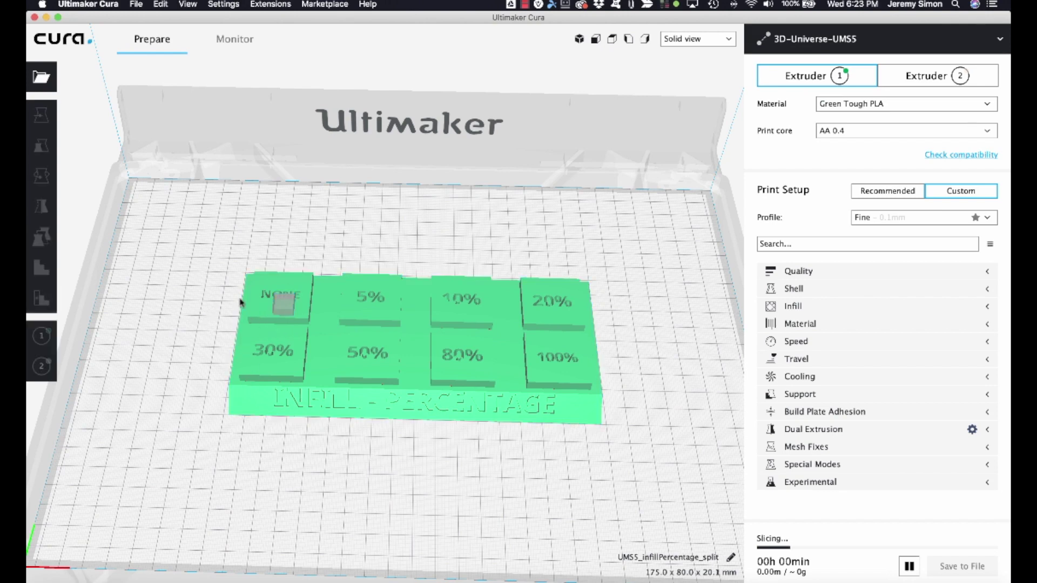
click(287, 308)
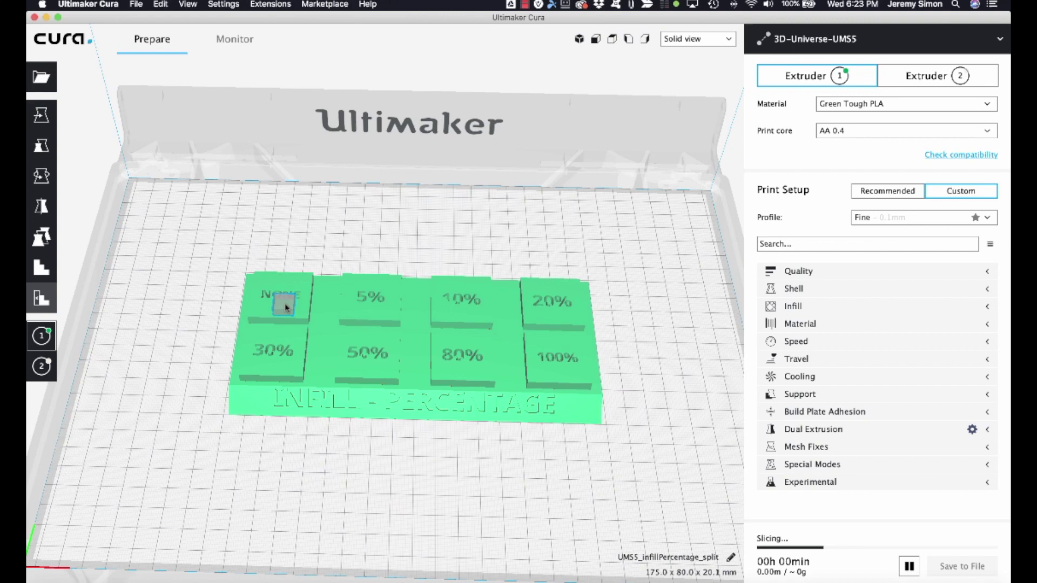
Scale the cube to about 40 mm and nudge the infill model slightly.
click(41, 145)
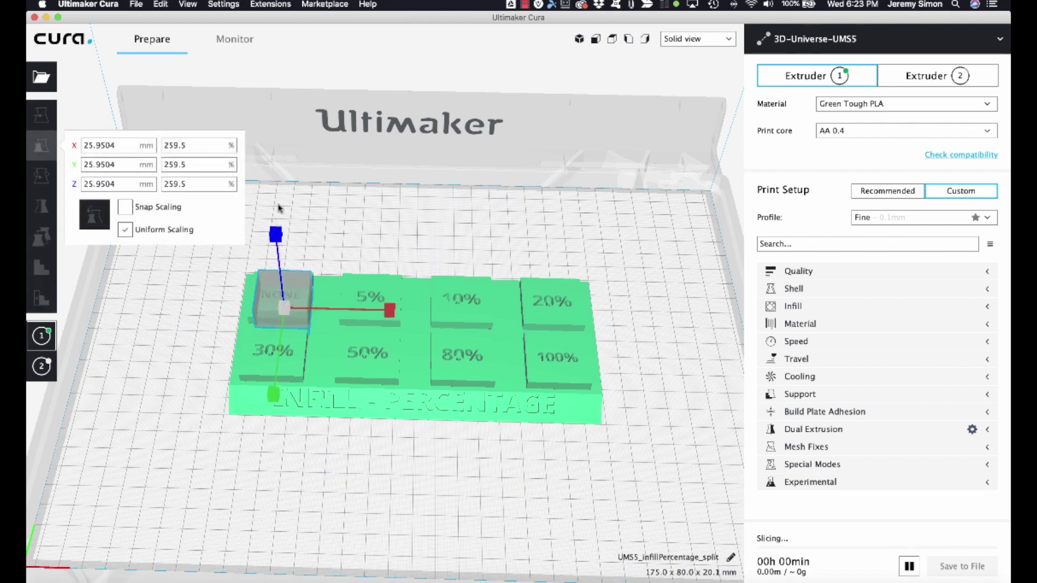
mouse_move(280, 208)
mouse_down()
mouse_move(281, 194)
mouse_move(282, 204)
mouse_up()
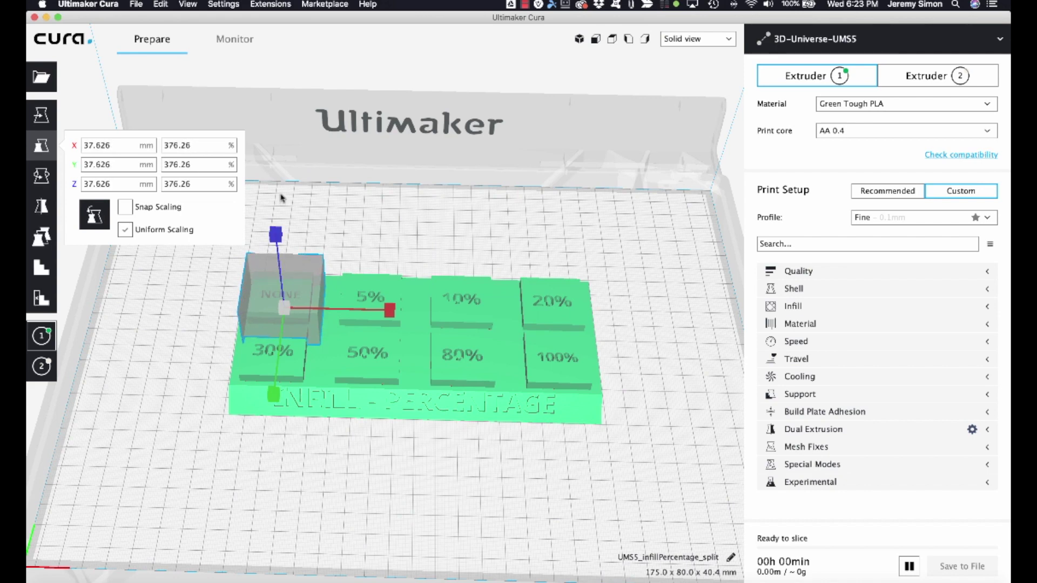
right_drag(169, 325, 179, 365)
click(42, 115)
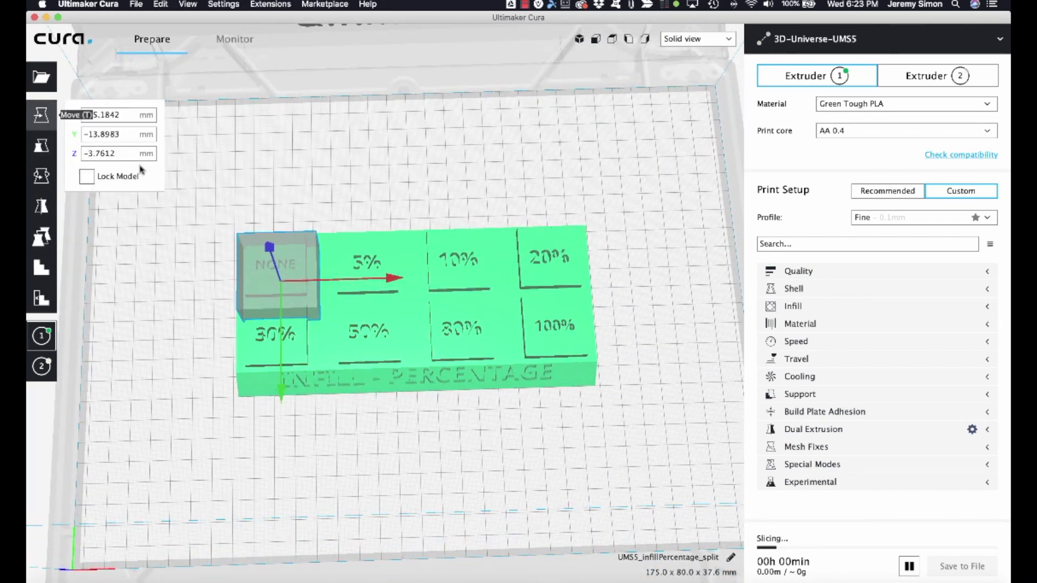
click(281, 365)
drag(280, 364, 279, 366)
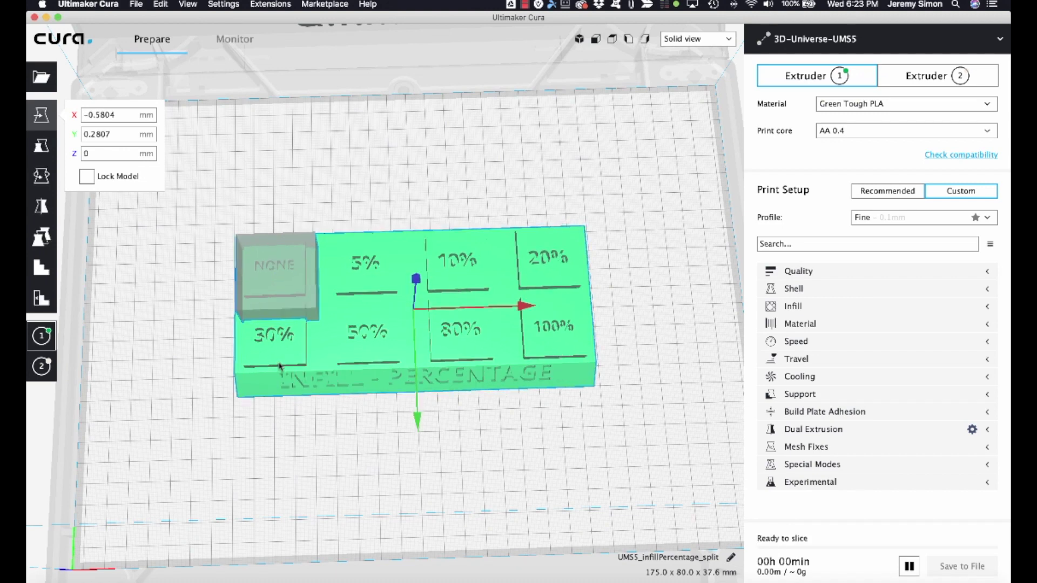
Move the cube over the NONE tile and raise it above the build plate.
click(273, 269)
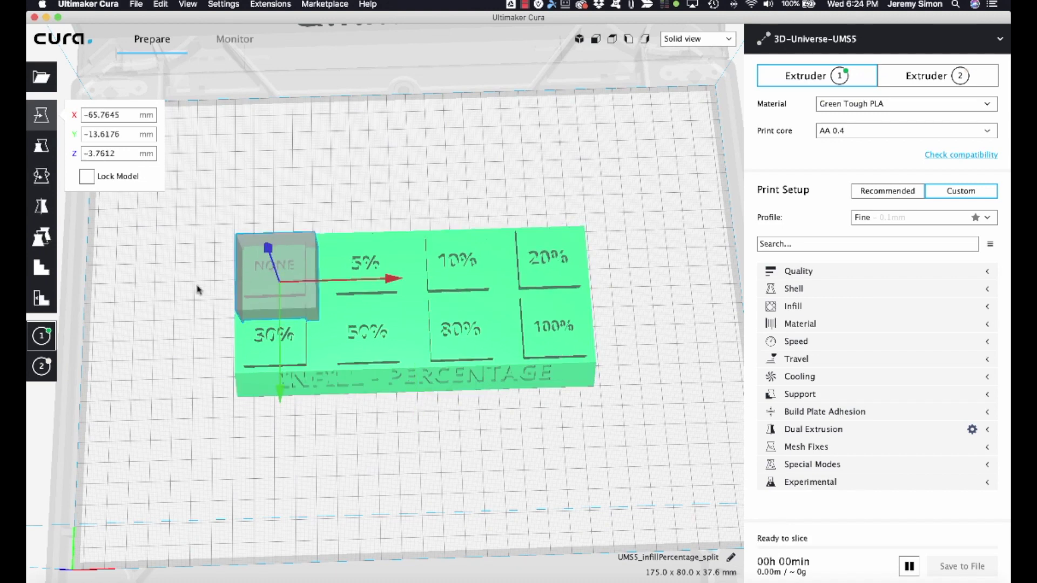
drag(288, 256, 286, 249)
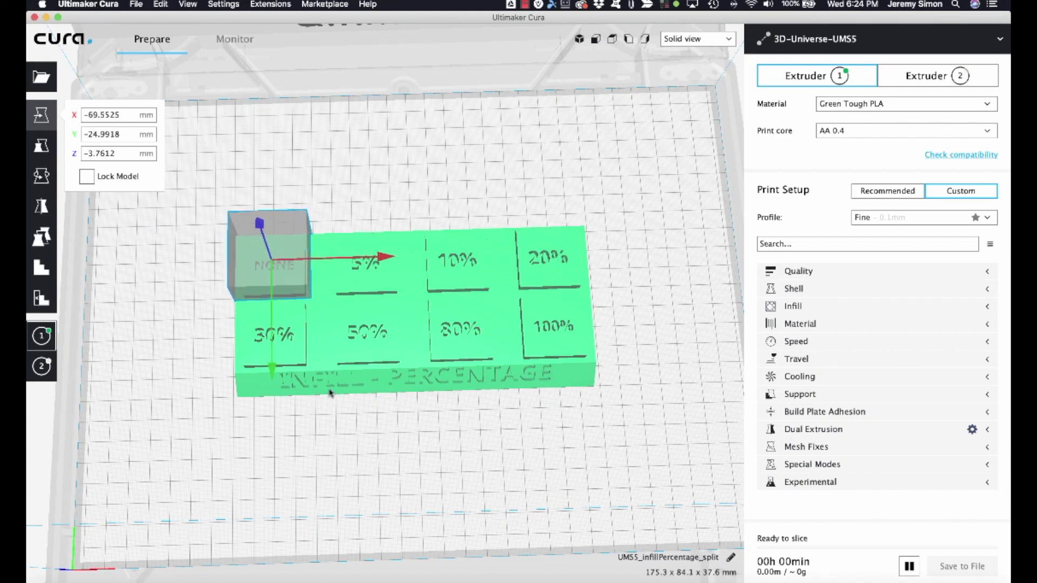
right_drag(332, 389, 404, 323)
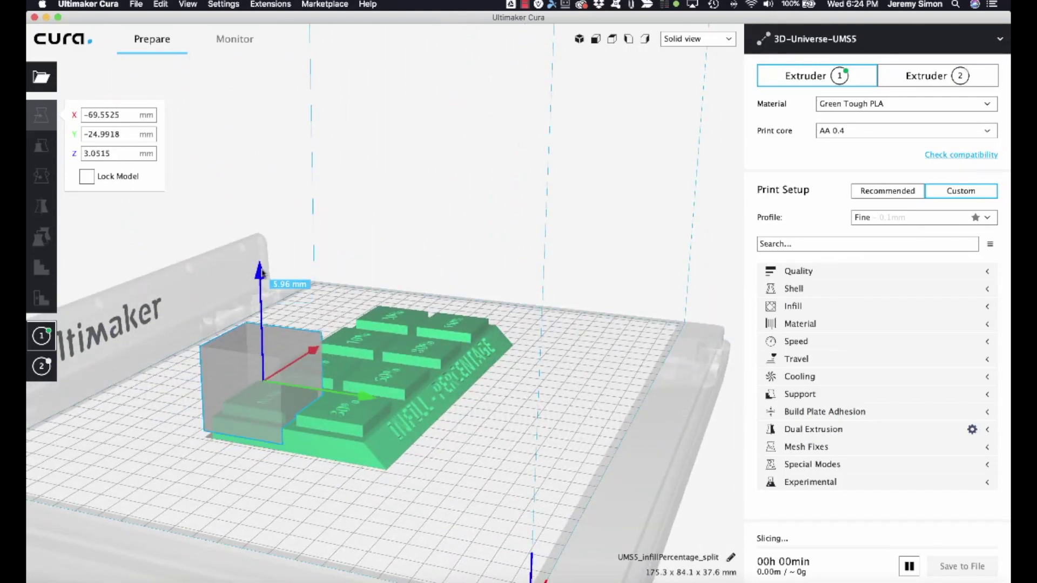
mouse_move(262, 274)
mouse_down()
mouse_move(268, 240)
mouse_move(269, 263)
mouse_up()
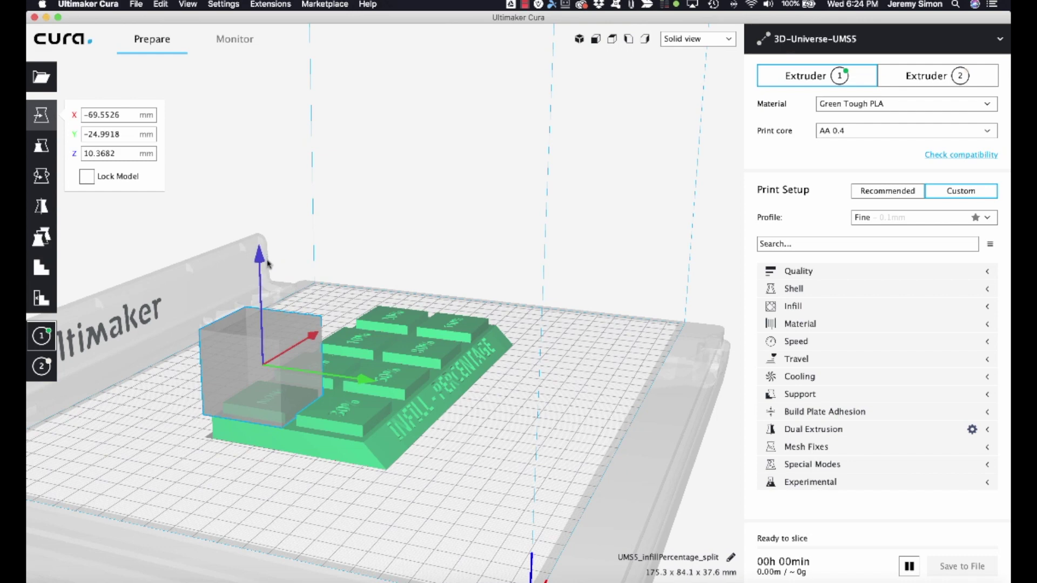
click(253, 463)
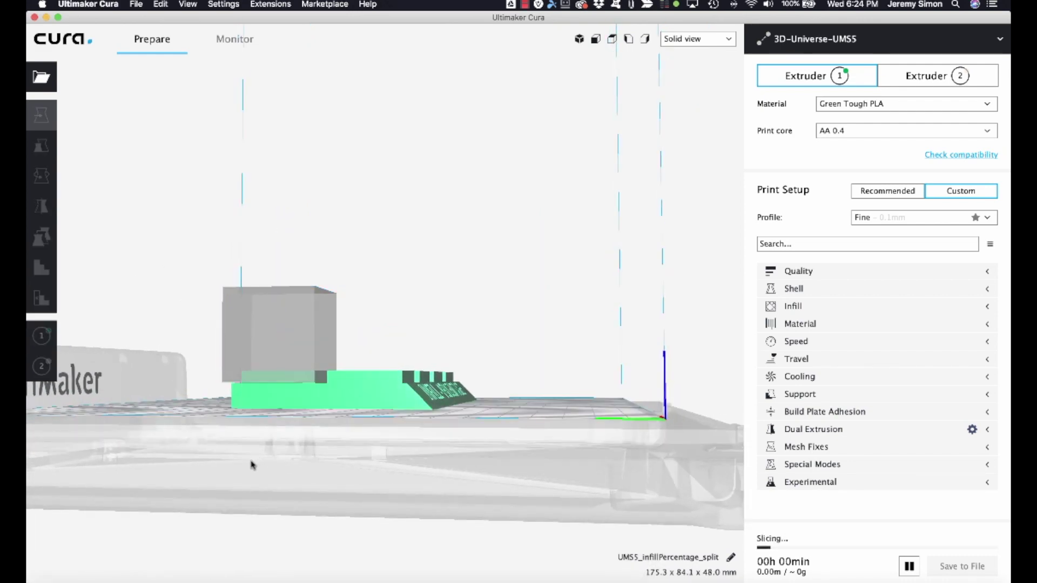
right_drag(442, 444, 241, 486)
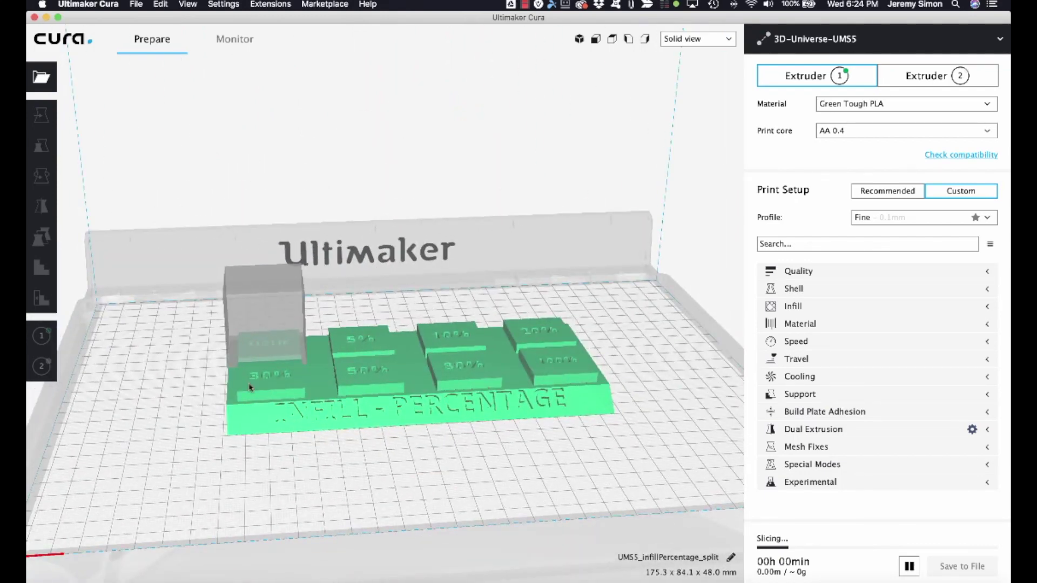
Set the grey cube's Mesh Type to 'Modify settings for overlap with other models'.
click(263, 330)
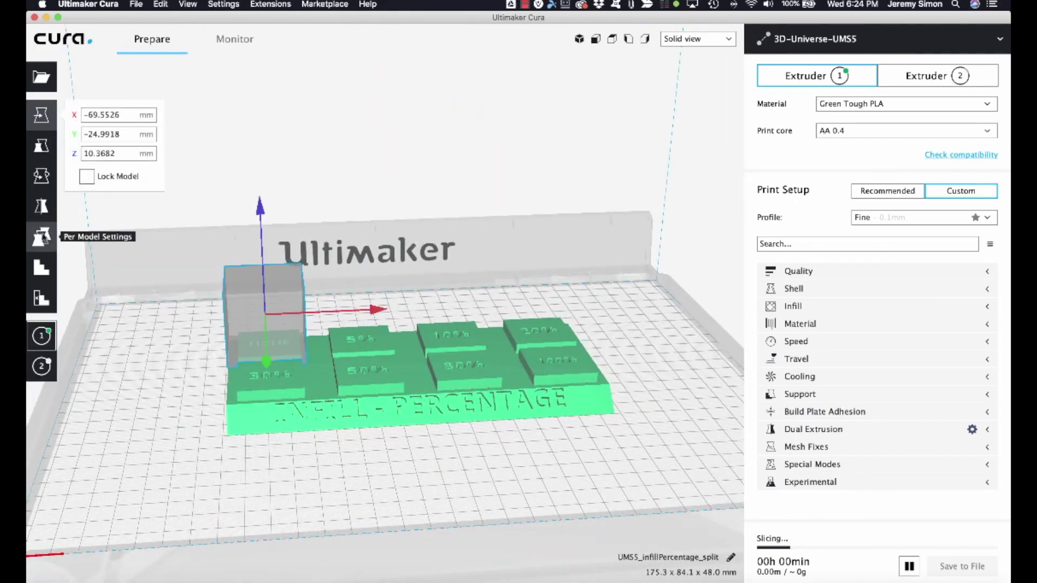
click(43, 238)
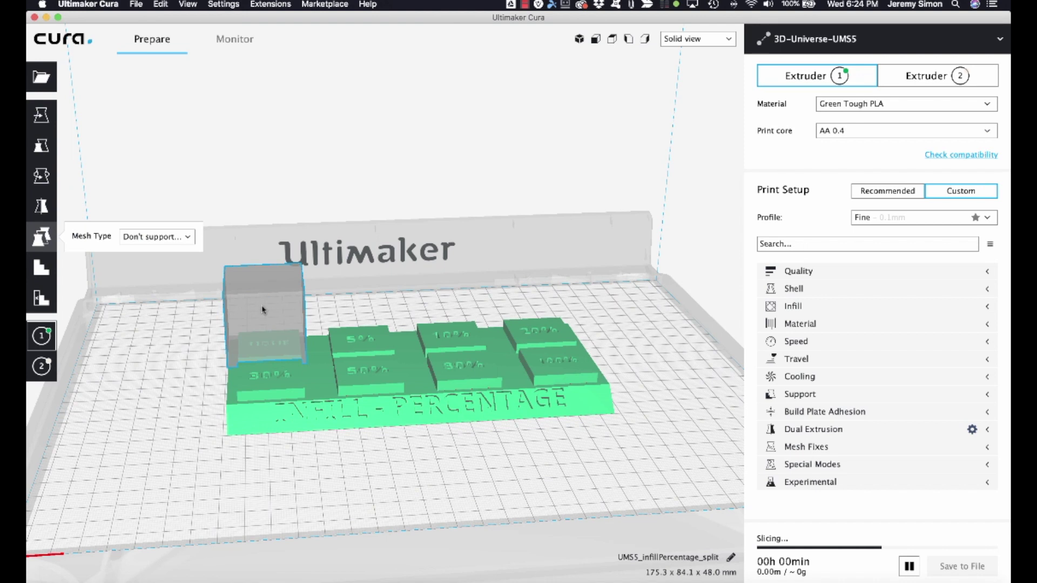
click(153, 237)
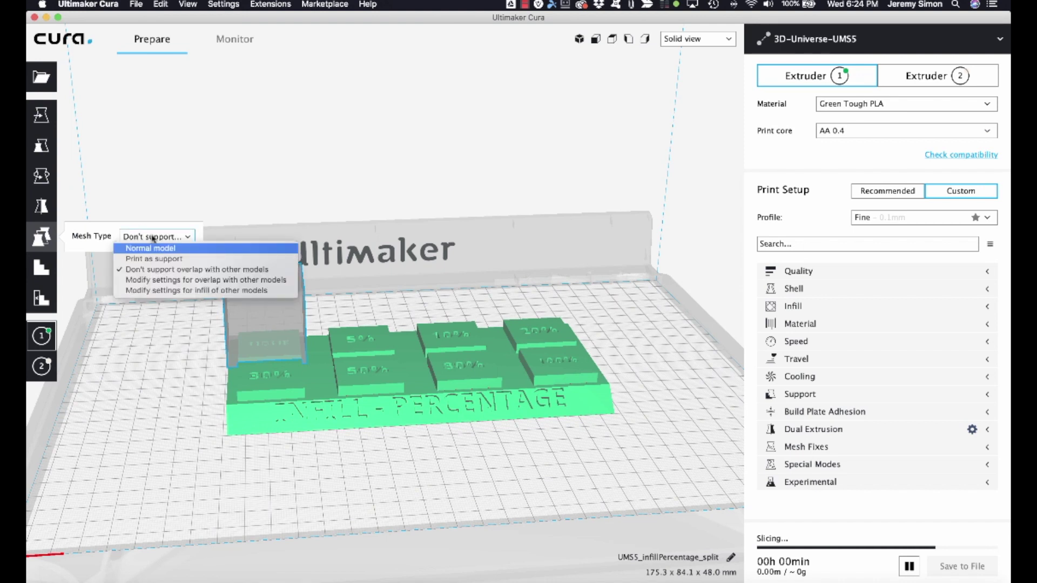
click(169, 281)
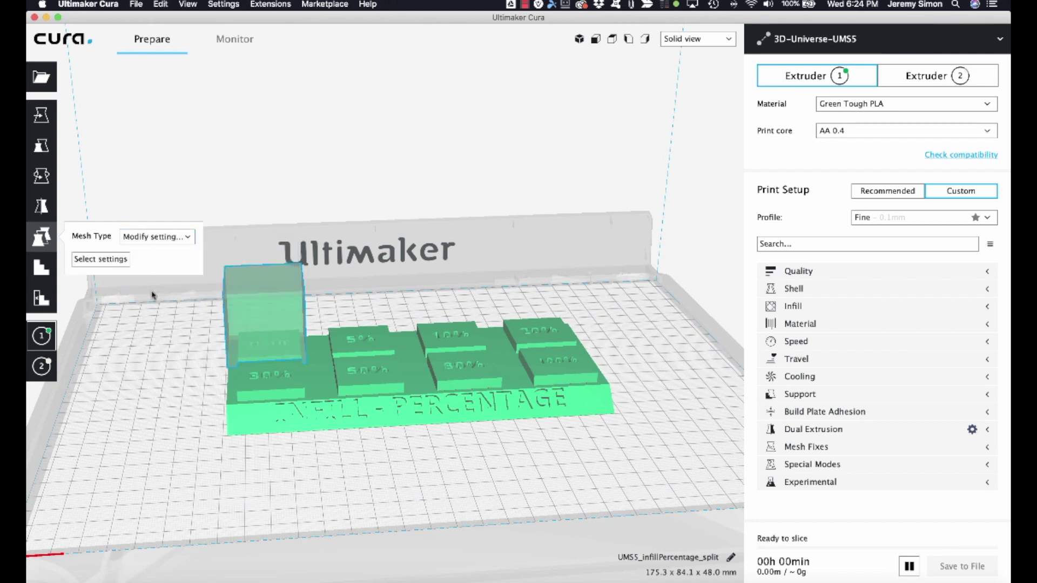
Add Infill Density and Top Layers to the cube's overridden settings.
click(100, 260)
click(477, 175)
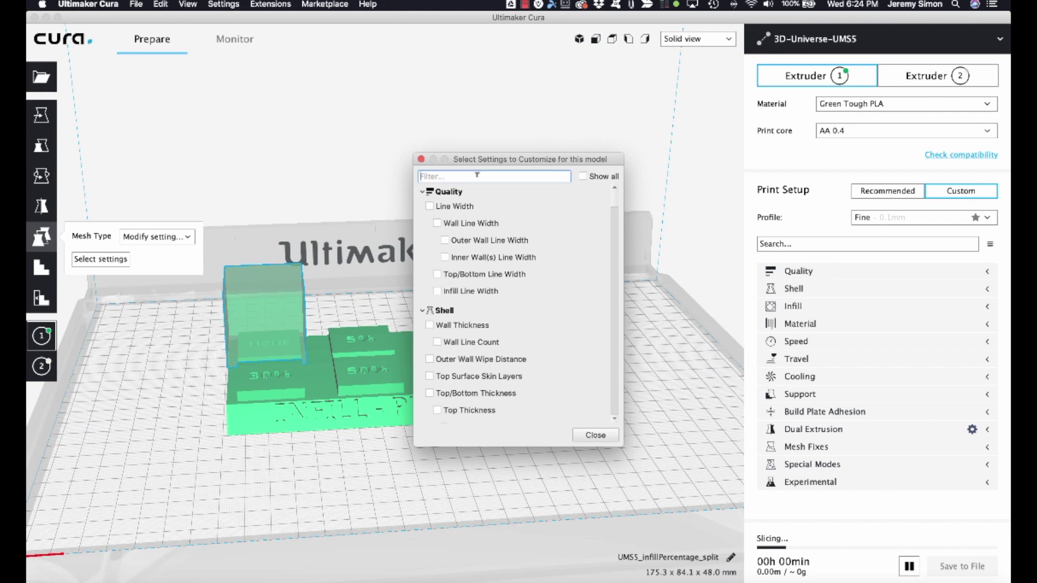
text(infill)
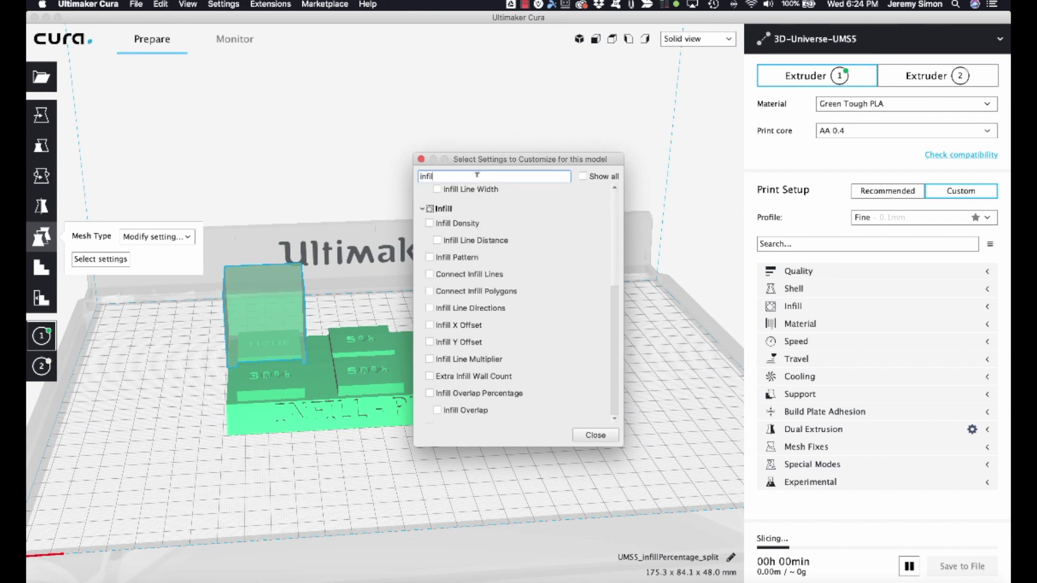
click(432, 224)
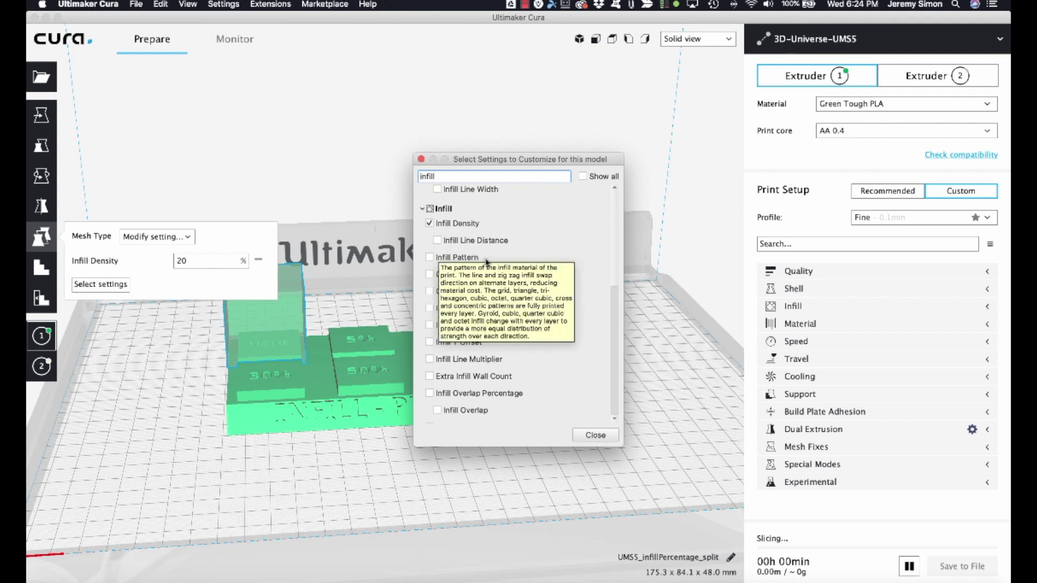
key(super+a)
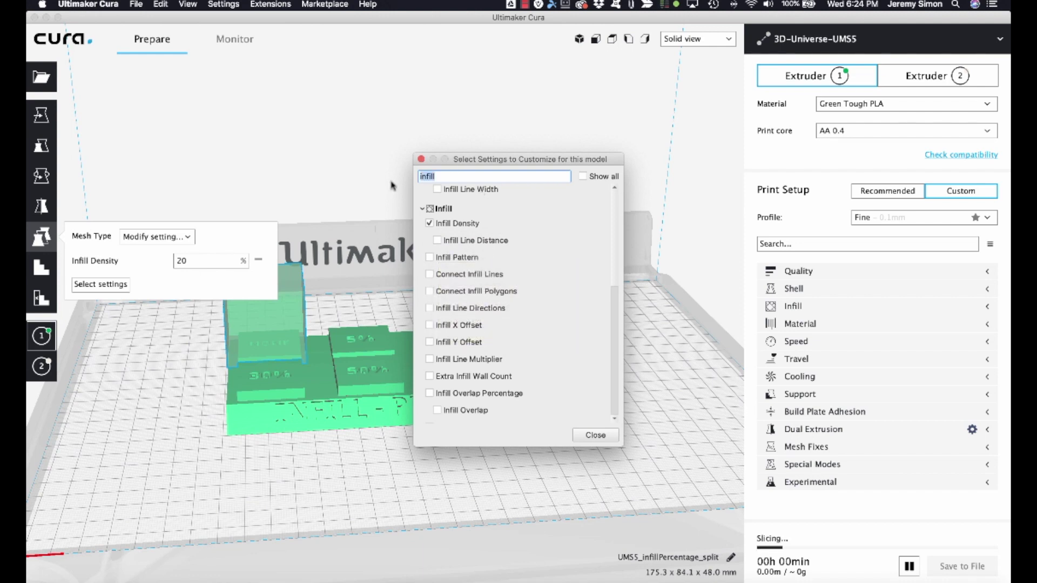
text(top)
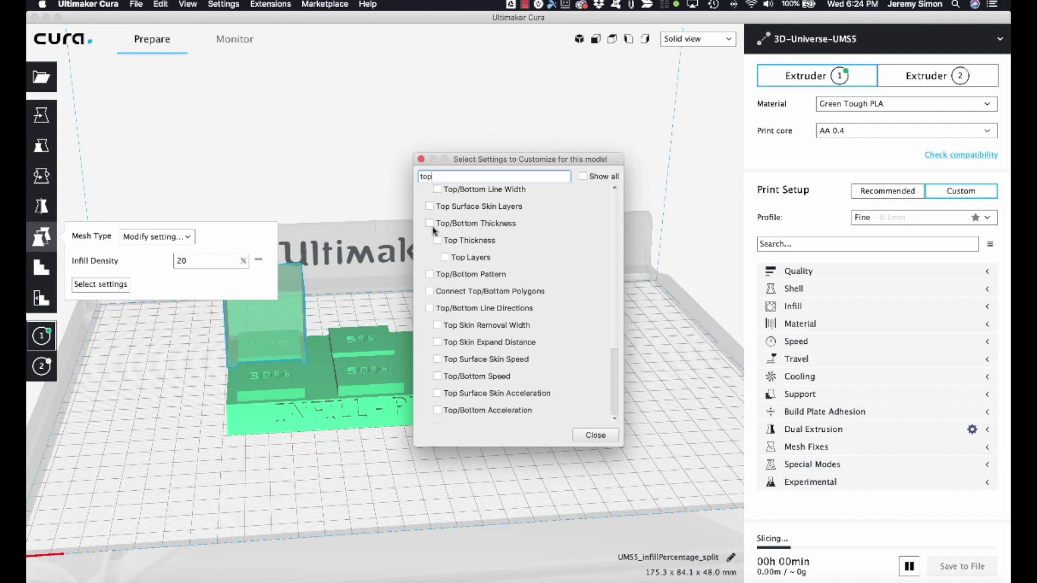
click(453, 258)
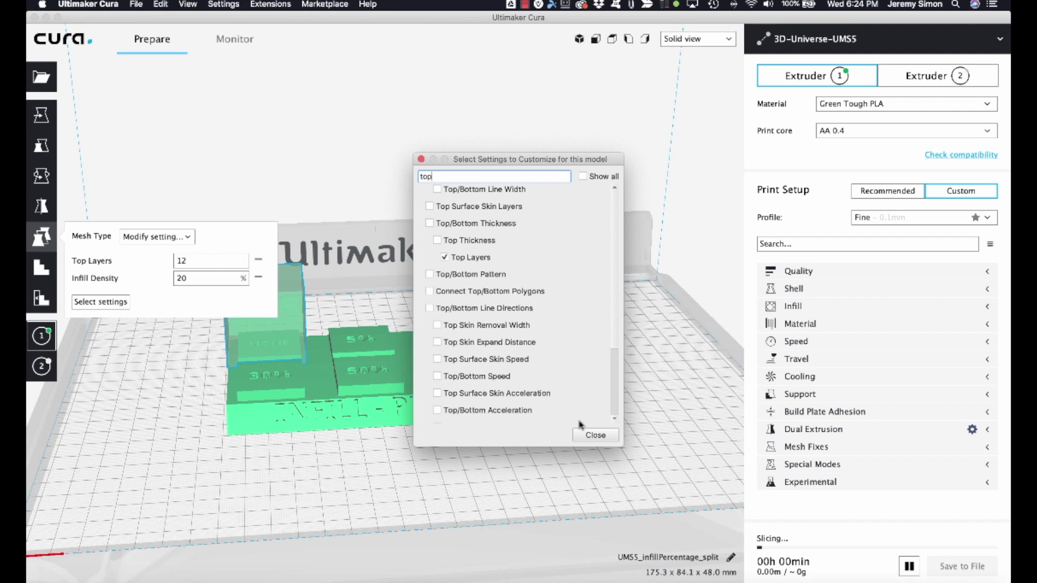
click(594, 435)
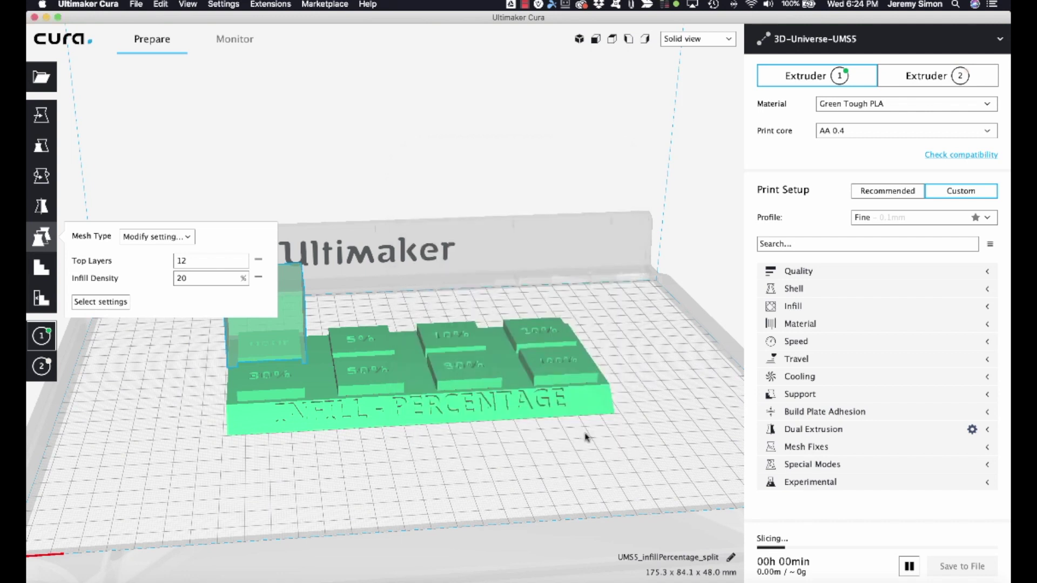
Set Top Layers to 0 and Infill Density to 0%, then deselect the cube.
drag(189, 261, 167, 264)
text(0)
key(Tab)
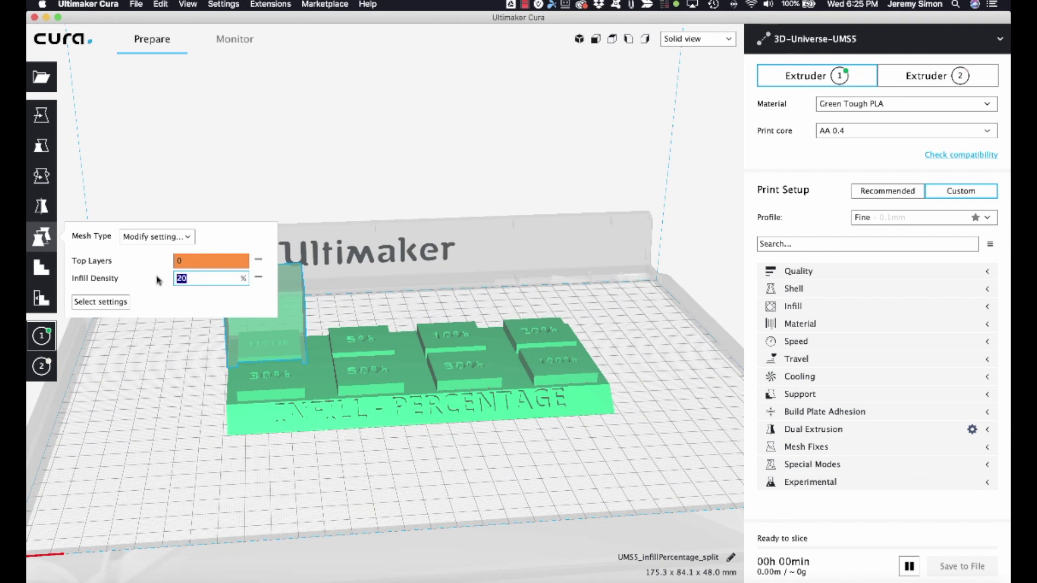
text(0)
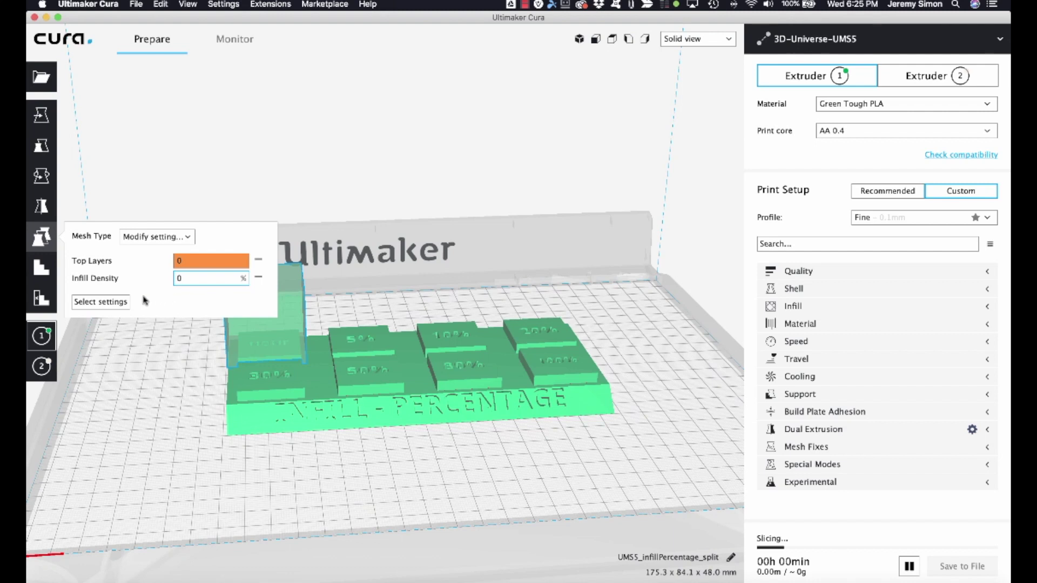
click(165, 378)
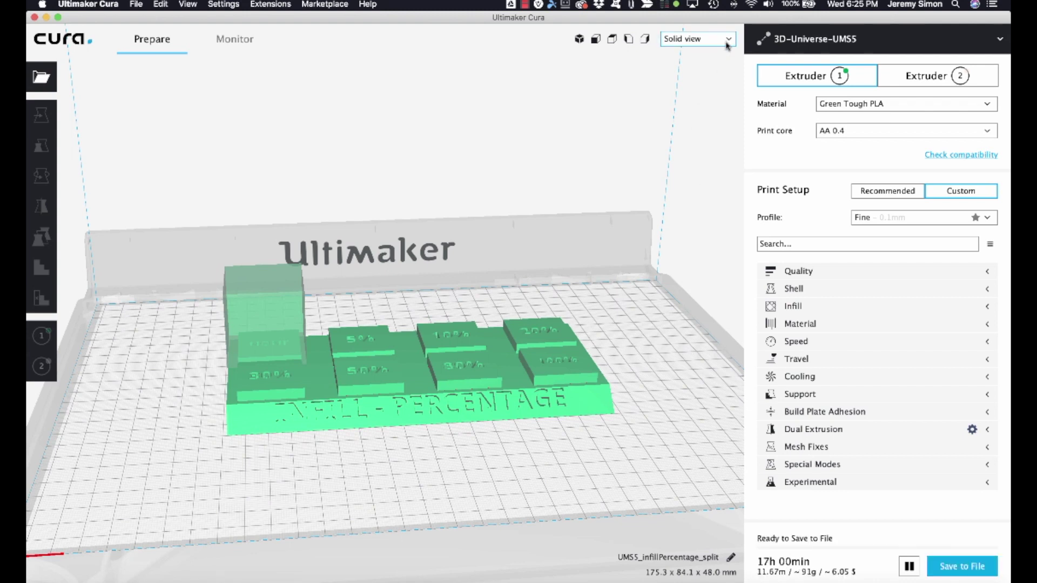
Preview the sliced layers, zooming and panning to inspect the NONE square.
click(728, 39)
click(678, 50)
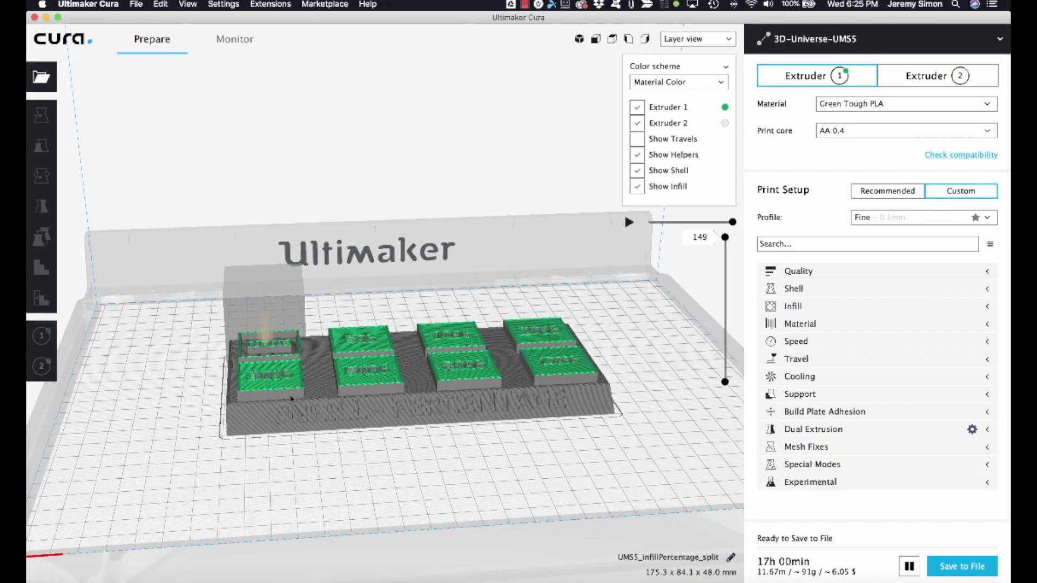
scroll(290, 399, up, 5)
right_drag(290, 399, 571, 381)
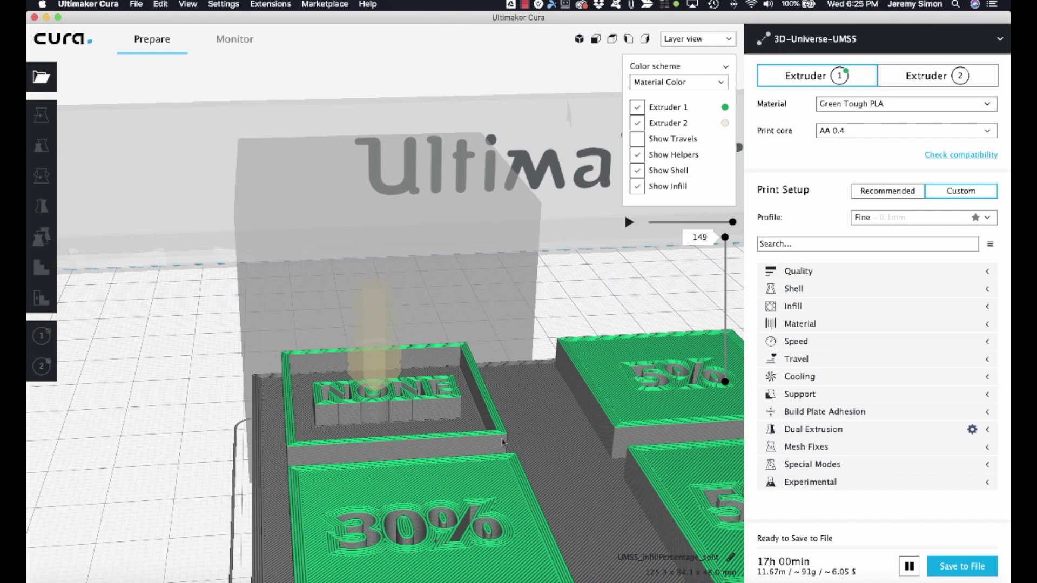
scroll(560, 370, down, 10)
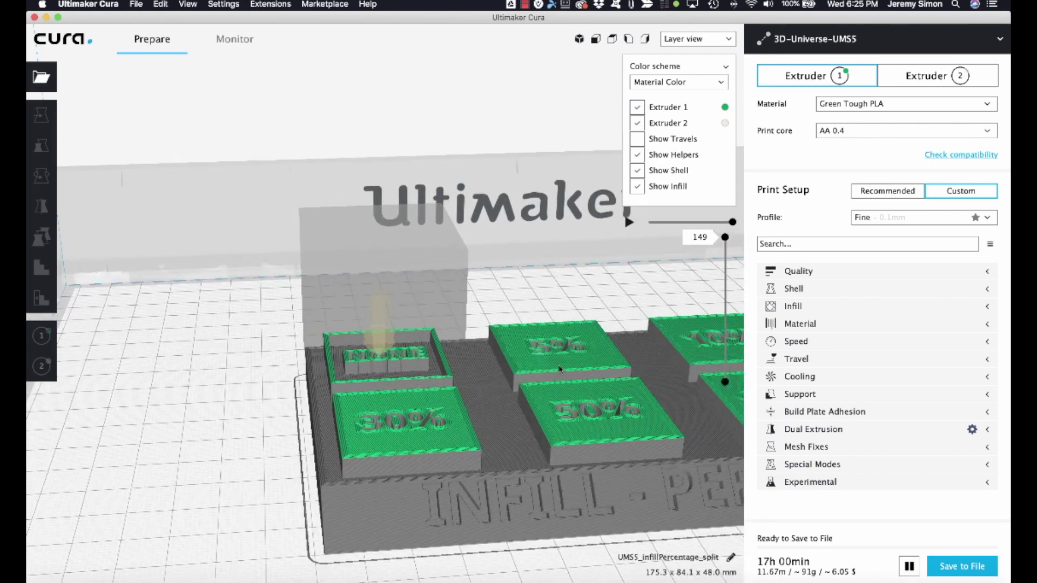
scroll(560, 370, up, 3)
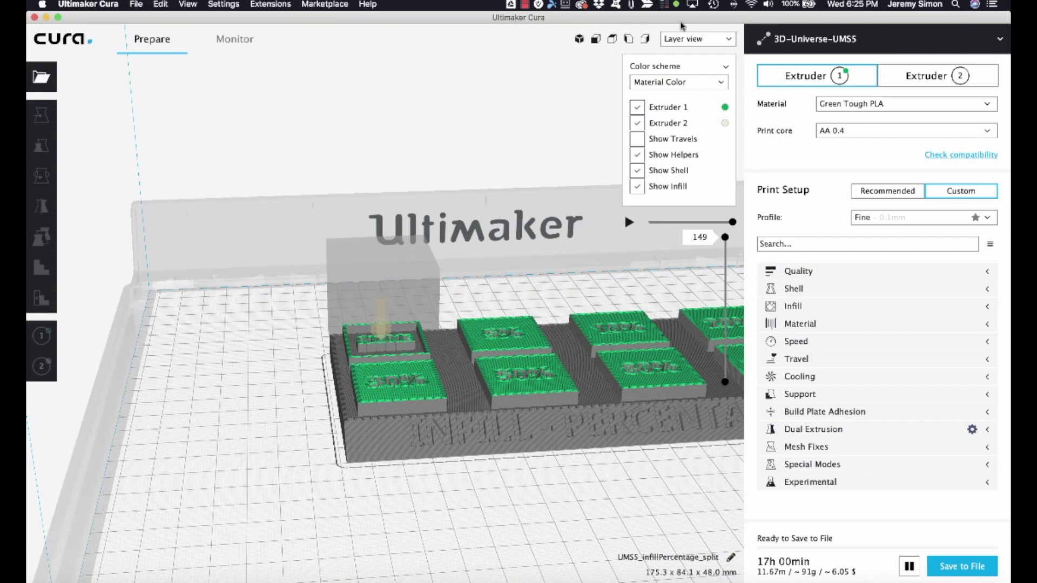
click(692, 41)
Return to Solid view, add a small support-blocker cube on the 30% square and select it.
click(685, 50)
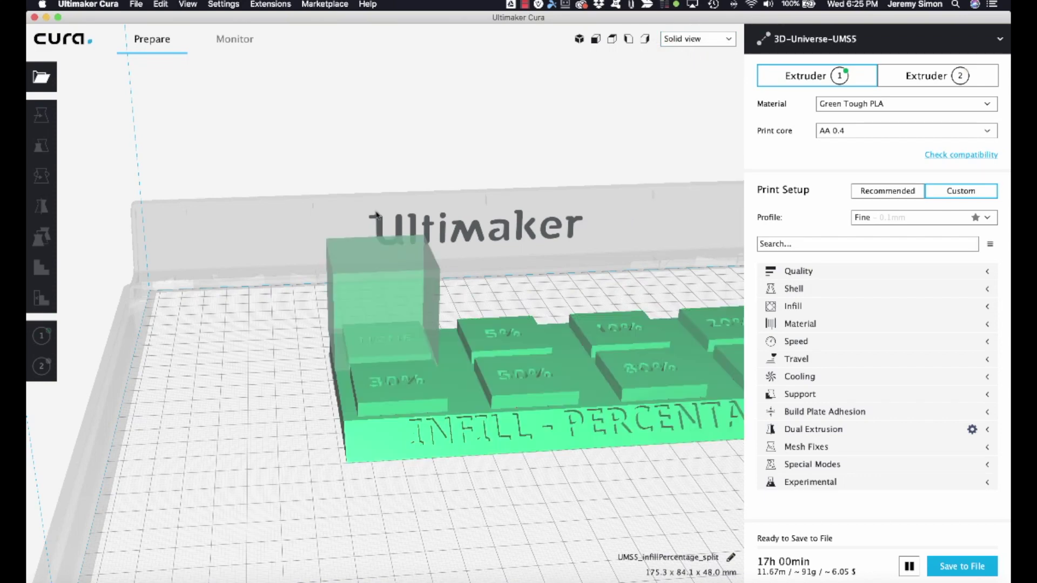
click(361, 440)
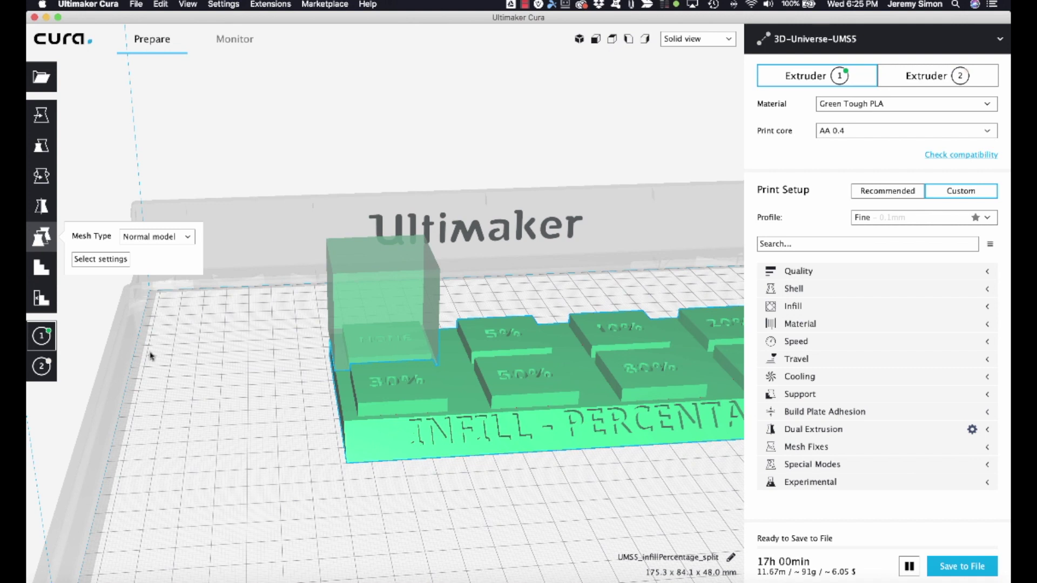
click(42, 300)
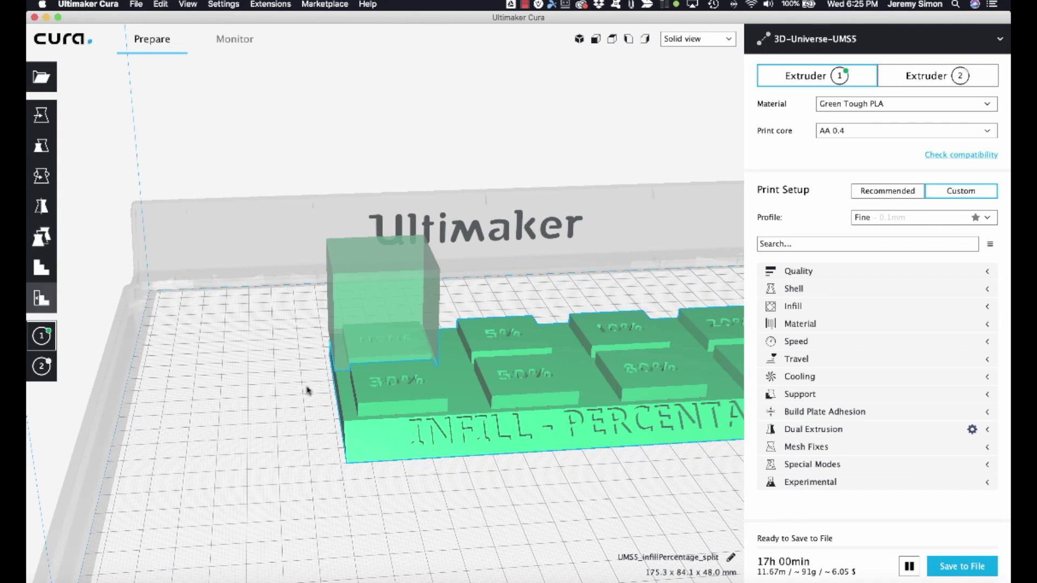
click(405, 400)
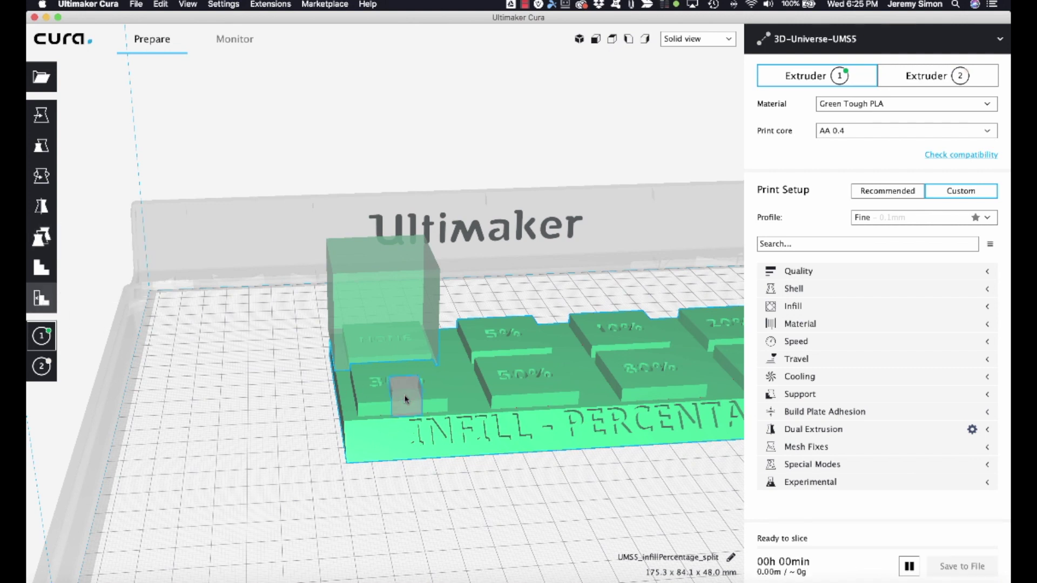
click(269, 452)
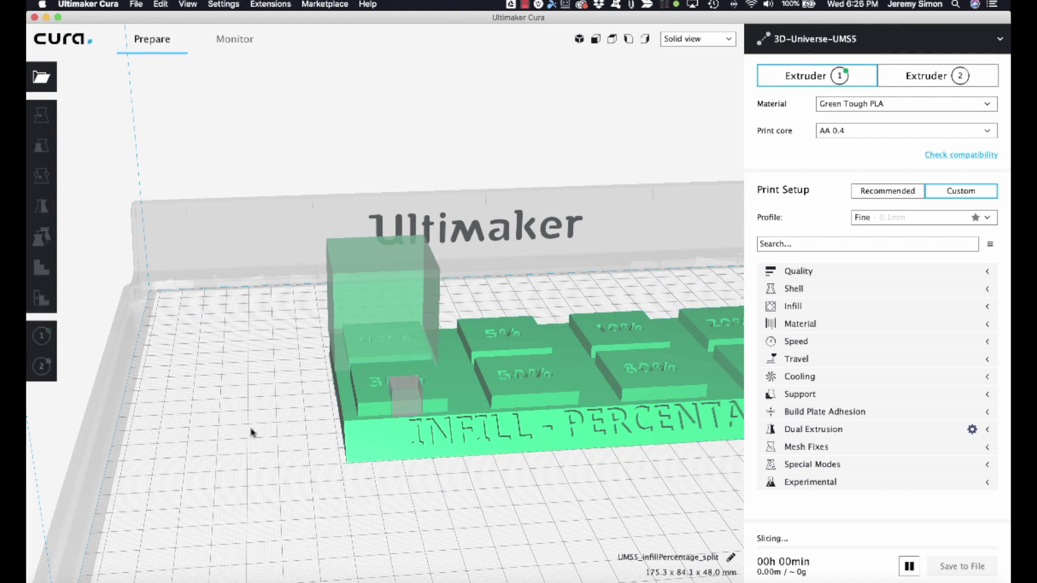
click(407, 387)
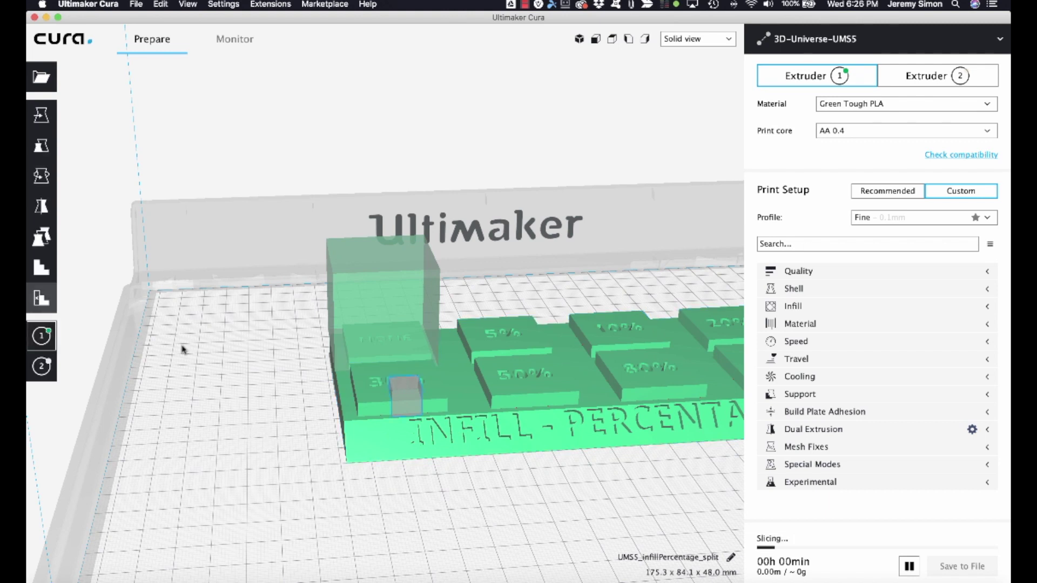
Scale the cube to about 37.5 mm, slide it onto the 30% square and raise it.
click(40, 146)
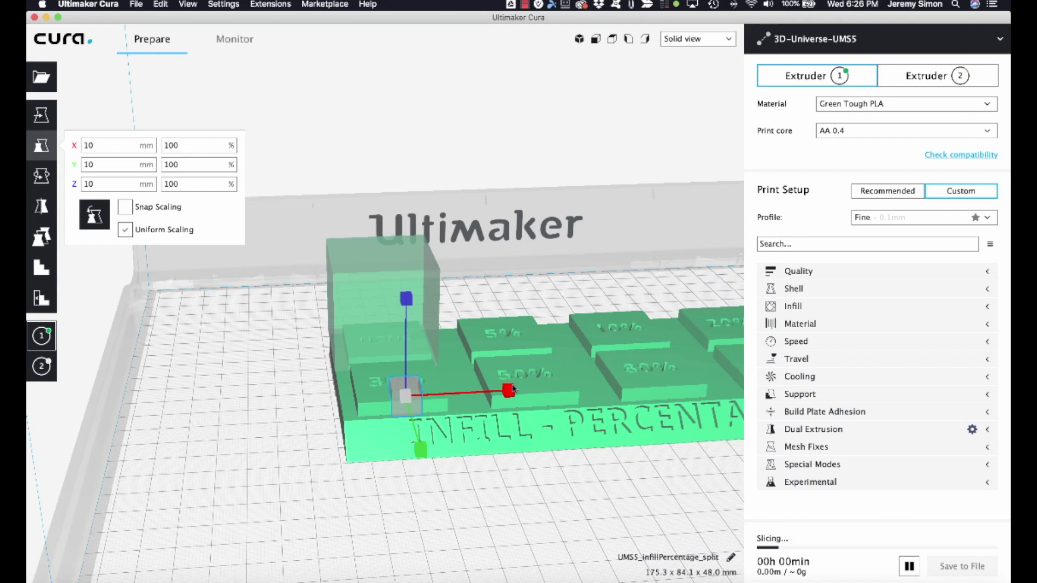
drag(407, 300, 423, 219)
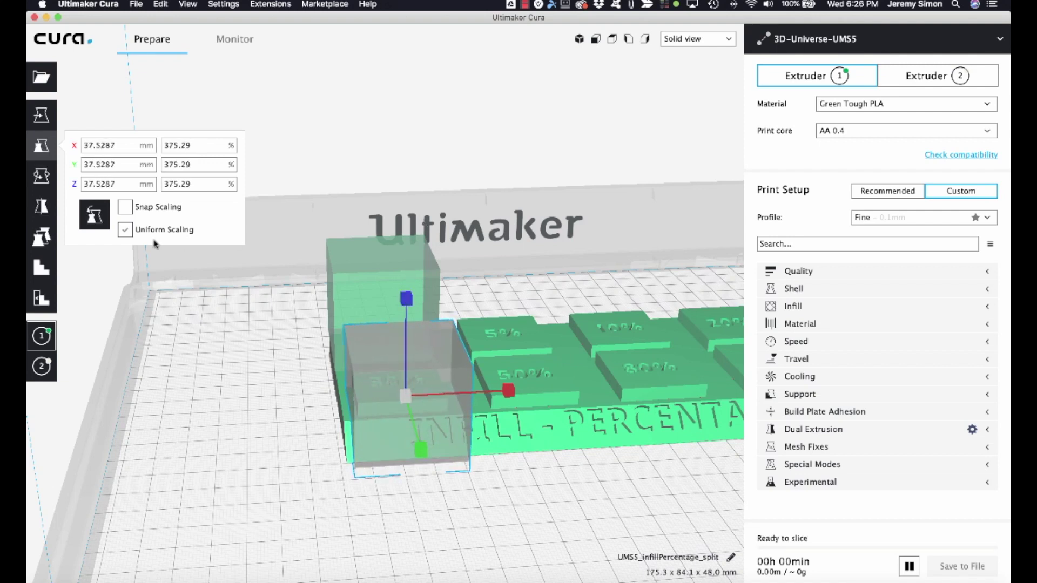
click(41, 115)
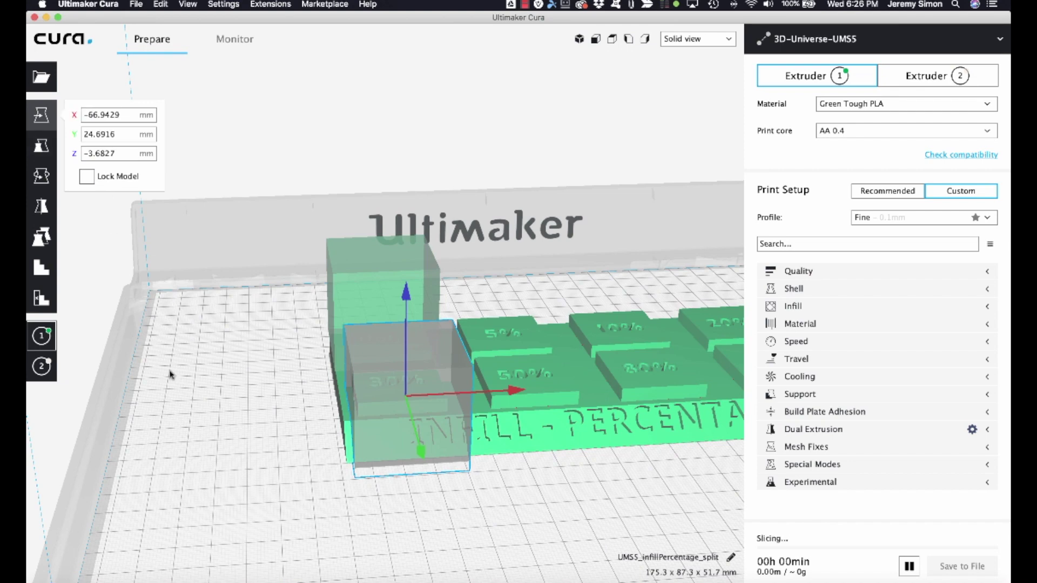
right_drag(169, 369, 171, 469)
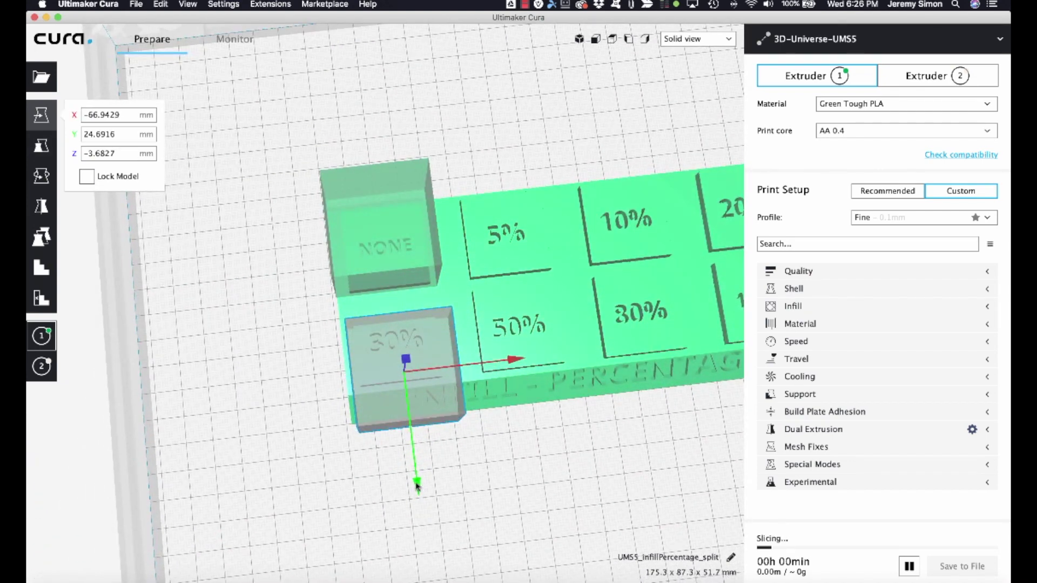
drag(418, 489, 412, 453)
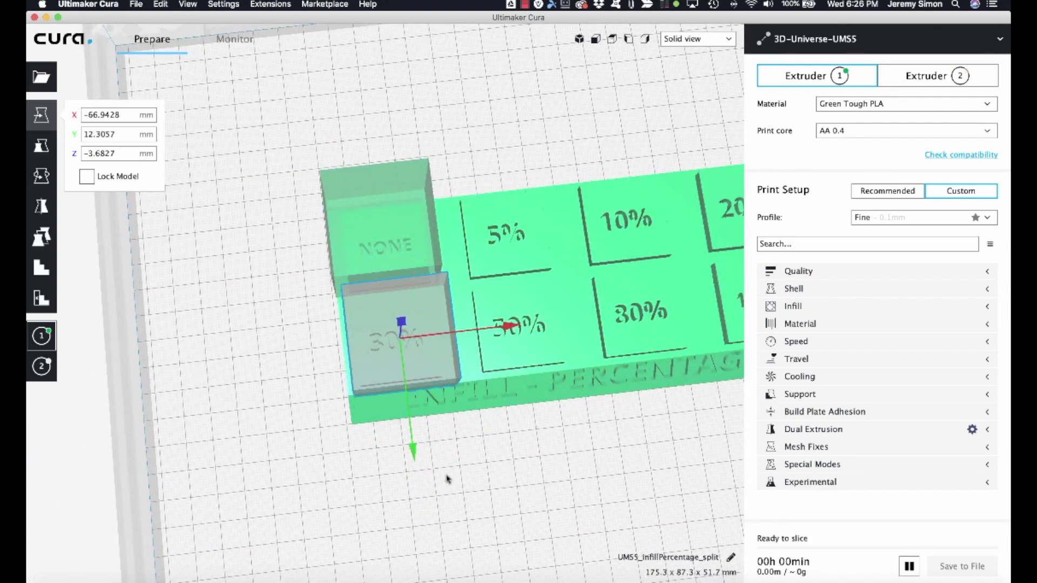
right_drag(539, 373, 537, 303)
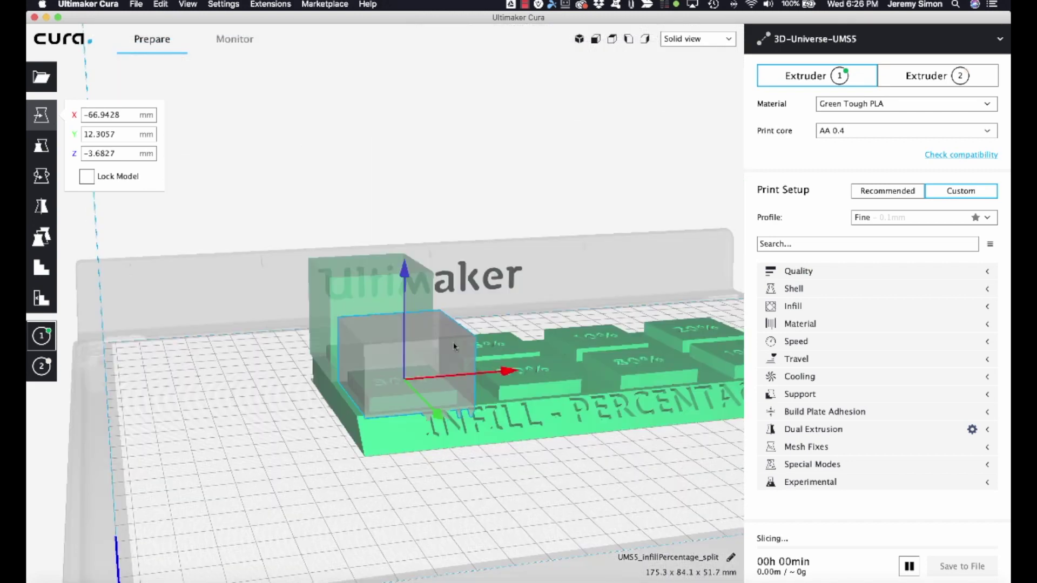
drag(407, 277, 408, 233)
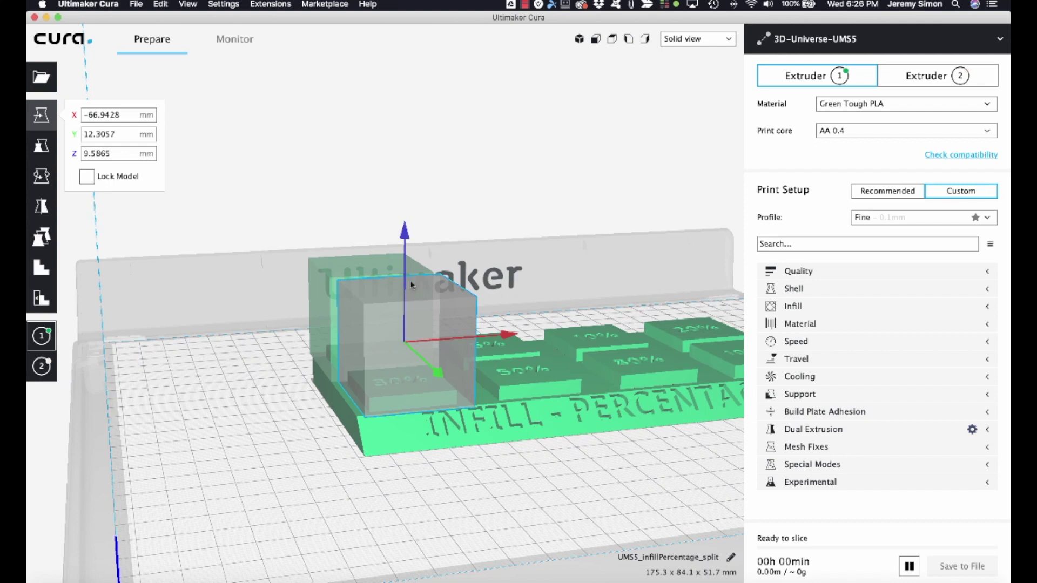
Set the second cube's Mesh Type to 'Modify settings for overlap with other models'.
click(169, 390)
click(322, 367)
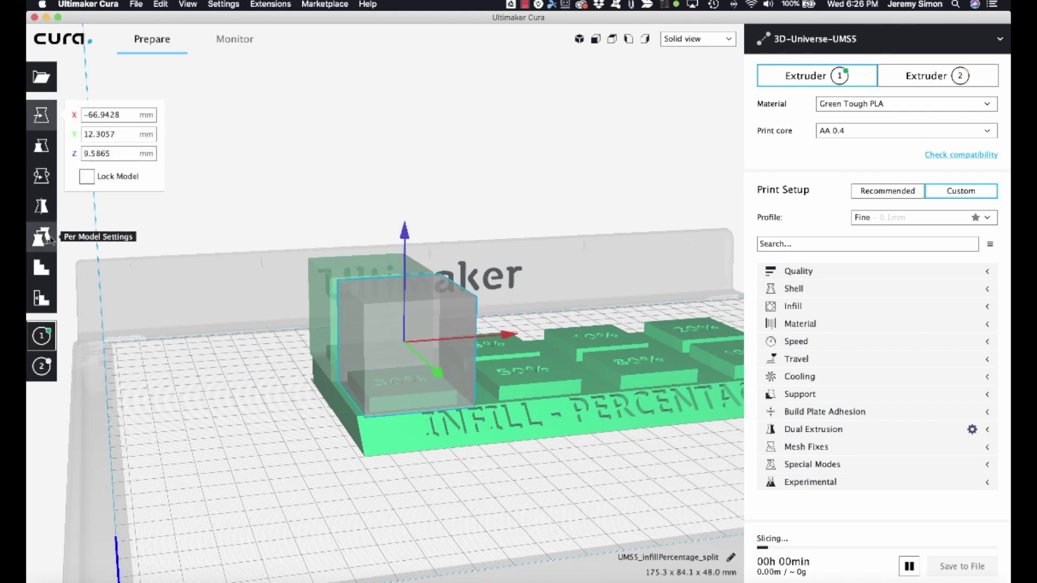
click(42, 236)
click(155, 237)
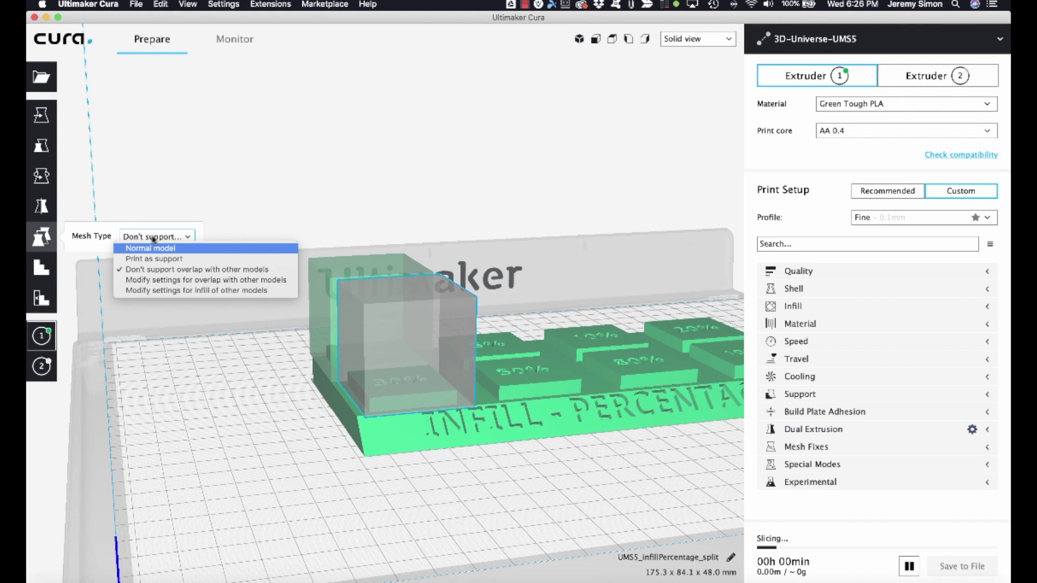
click(176, 280)
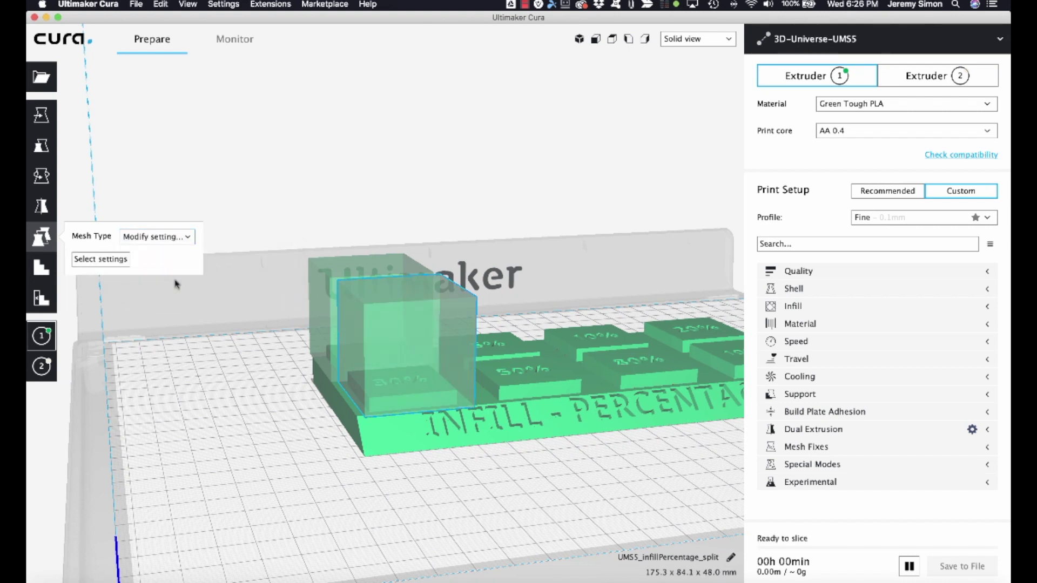
Add Infill Density and Top Layers to the cube's overridden settings.
click(106, 261)
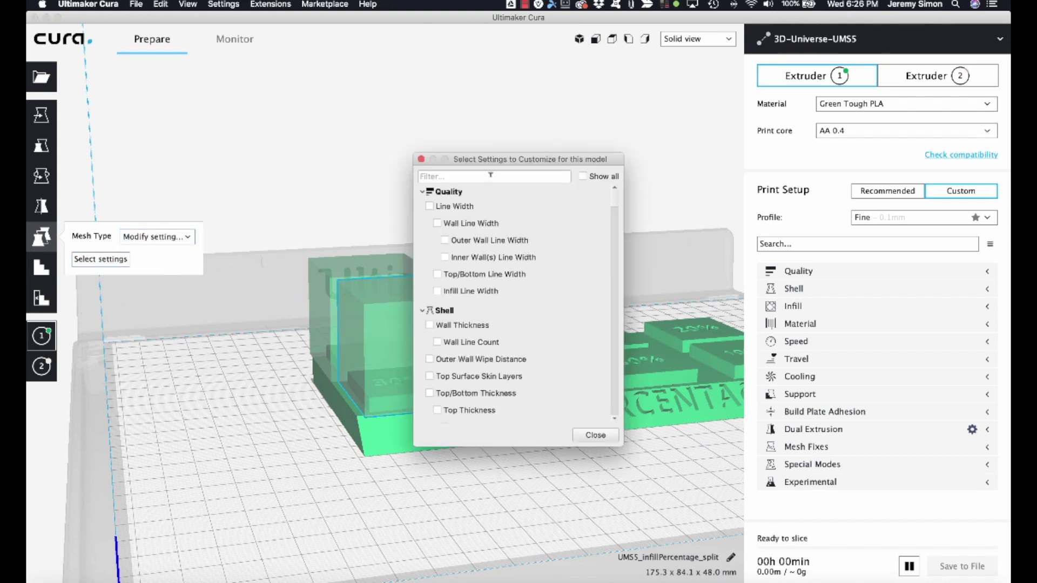
click(475, 176)
text(infill)
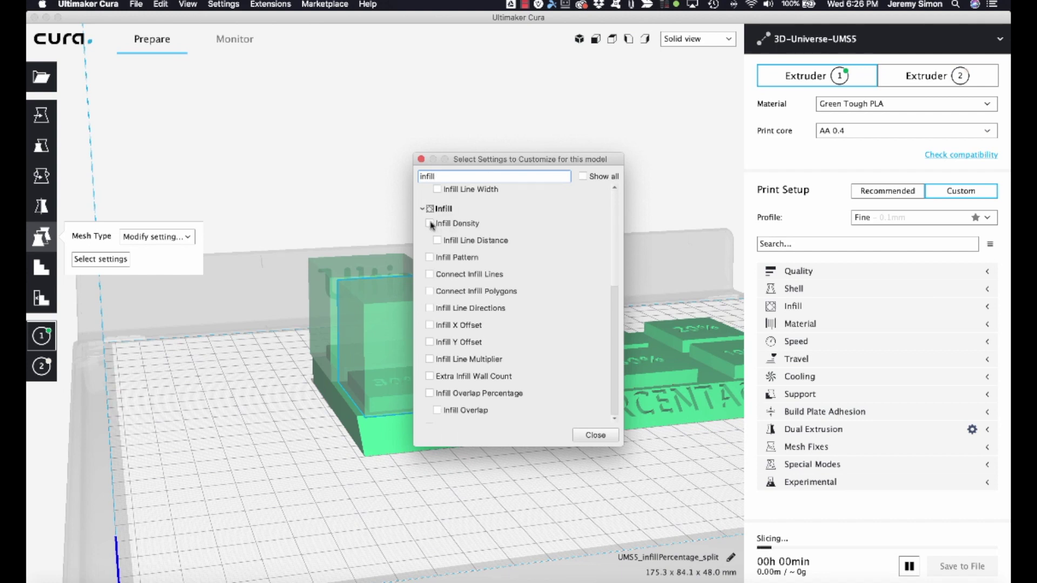
click(429, 223)
double_click(421, 176)
text(top)
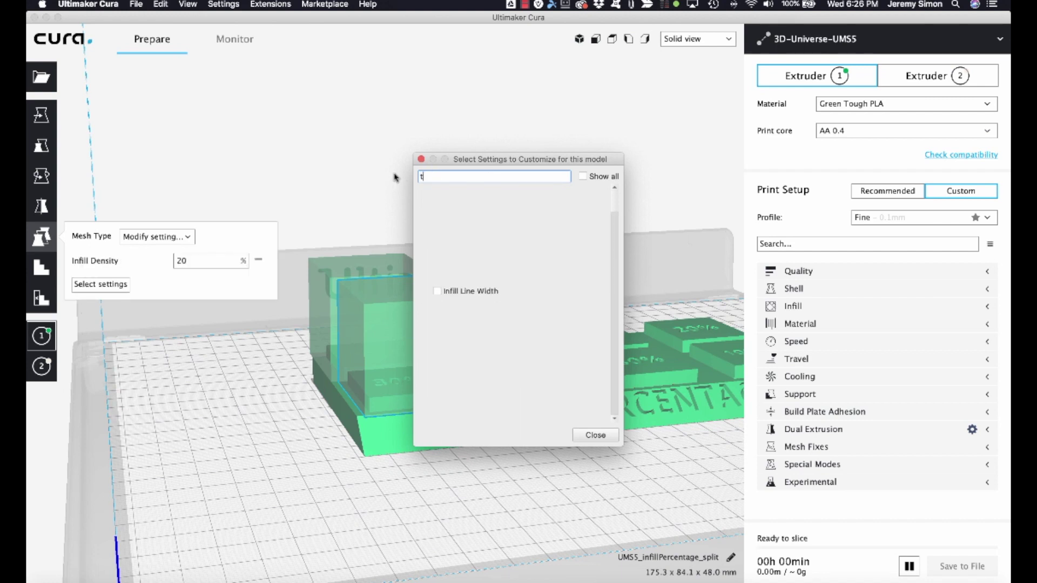
click(444, 257)
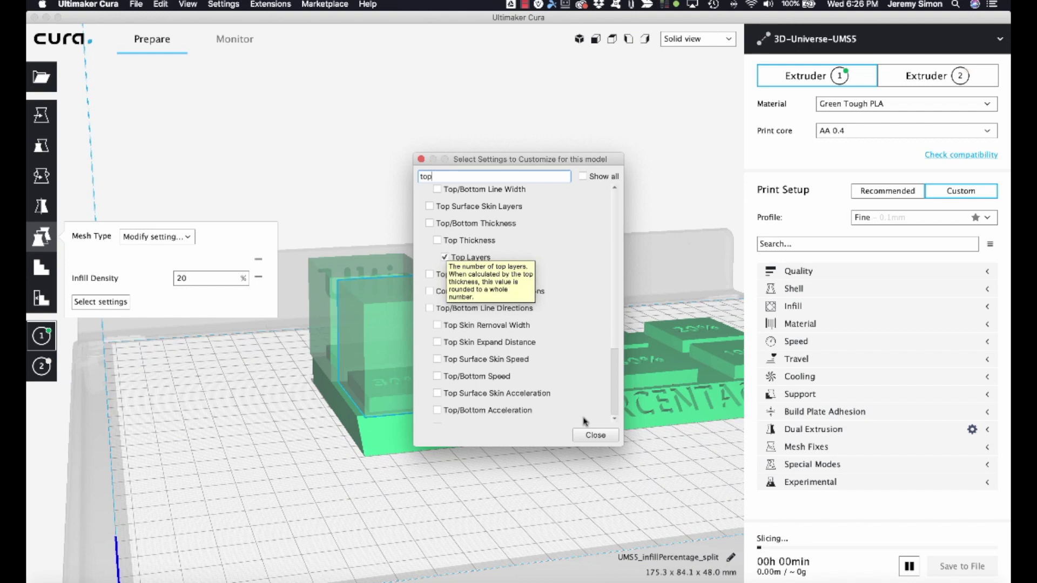
click(594, 435)
Set Top Layers to 0 and Infill Density to 30%, then deselect the cube.
double_click(189, 258)
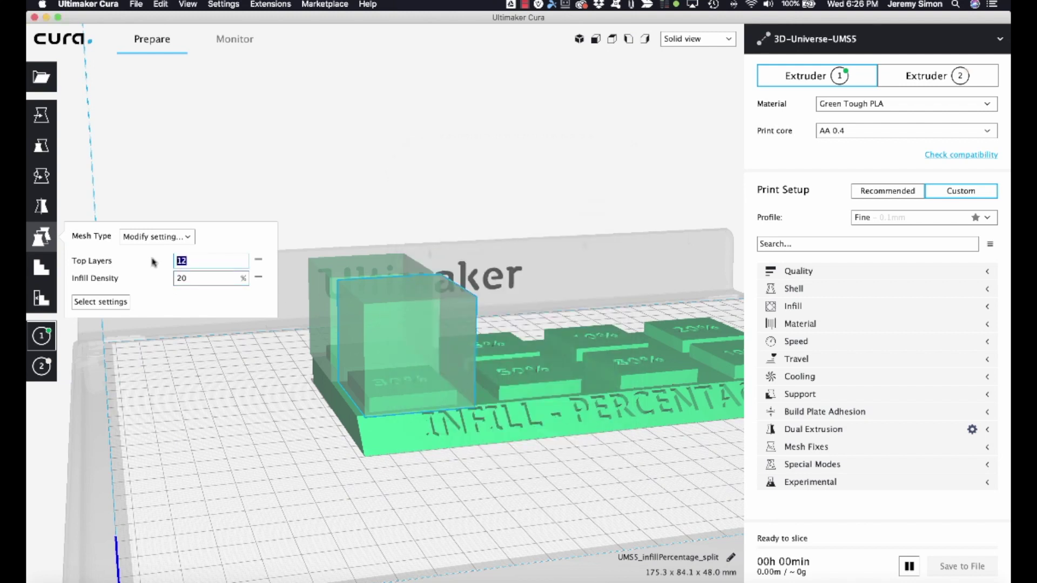
text(0)
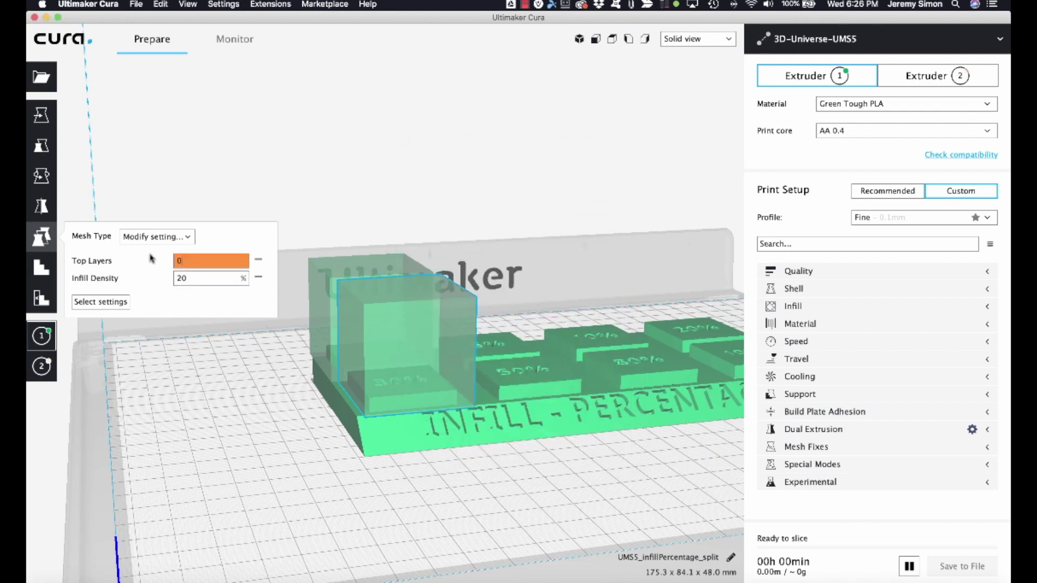
double_click(189, 277)
text(30)
click(227, 385)
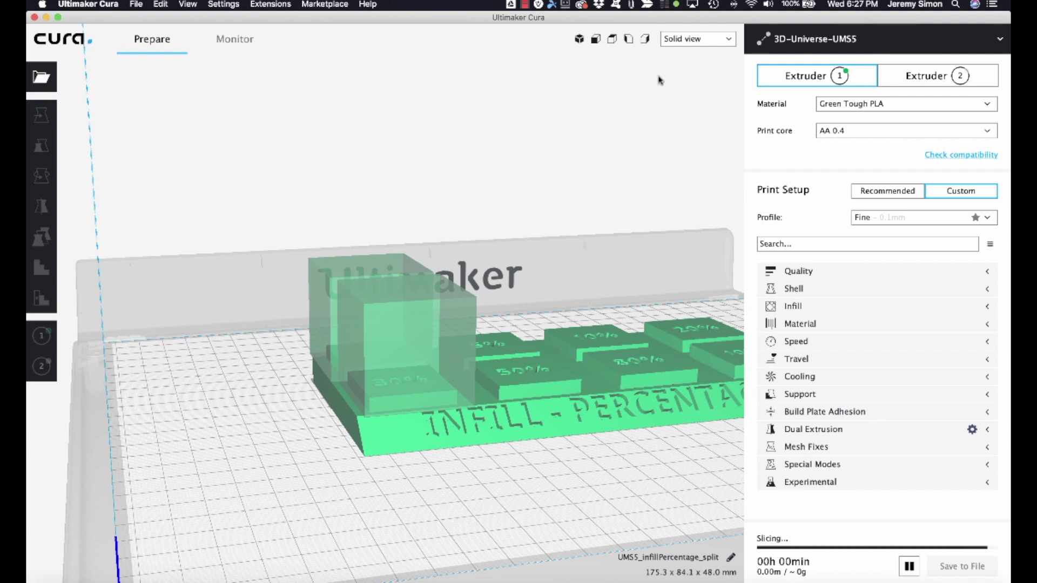
Switch to Layer view and zoom in and out on the 30% block's exposed infill.
click(717, 39)
click(683, 70)
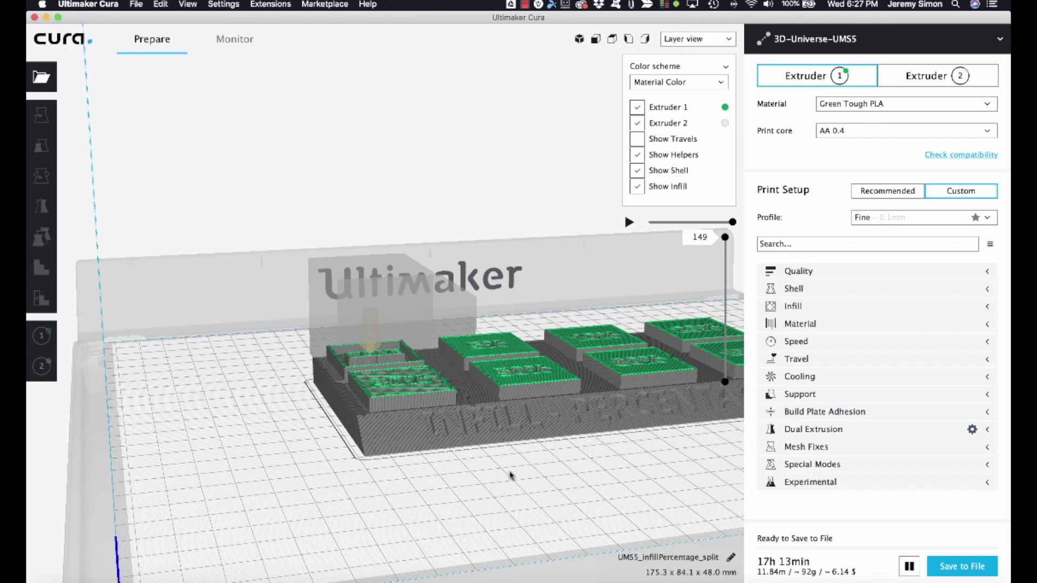
scroll(510, 476, up, 3)
scroll(510, 475, up, 5)
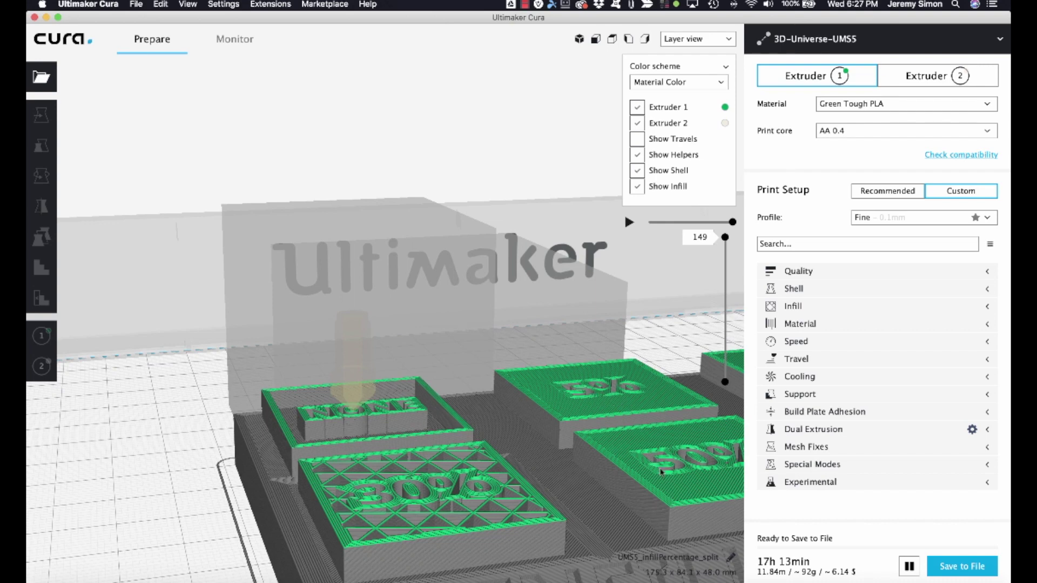
scroll(639, 426, down, 5)
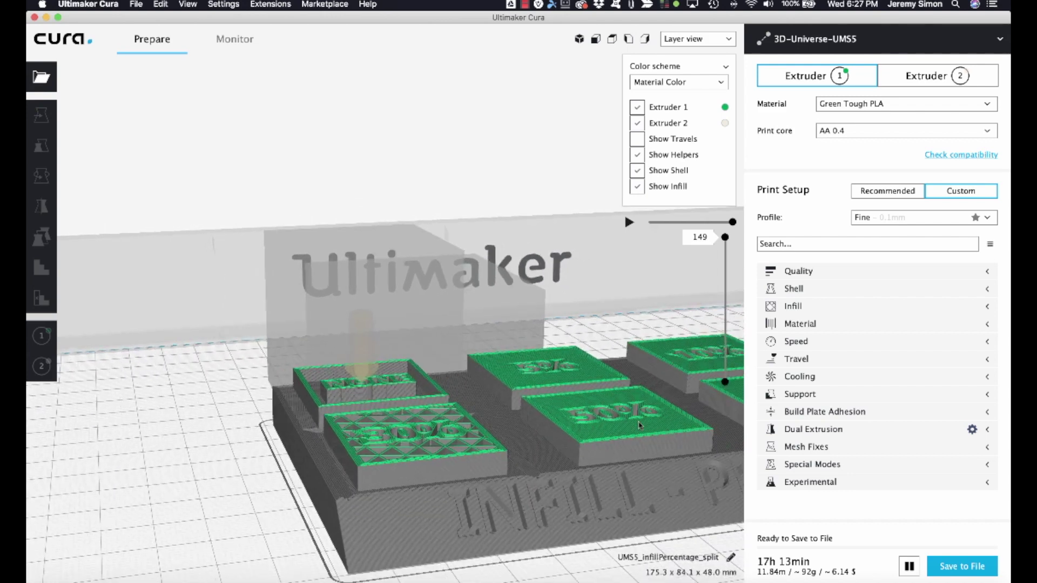